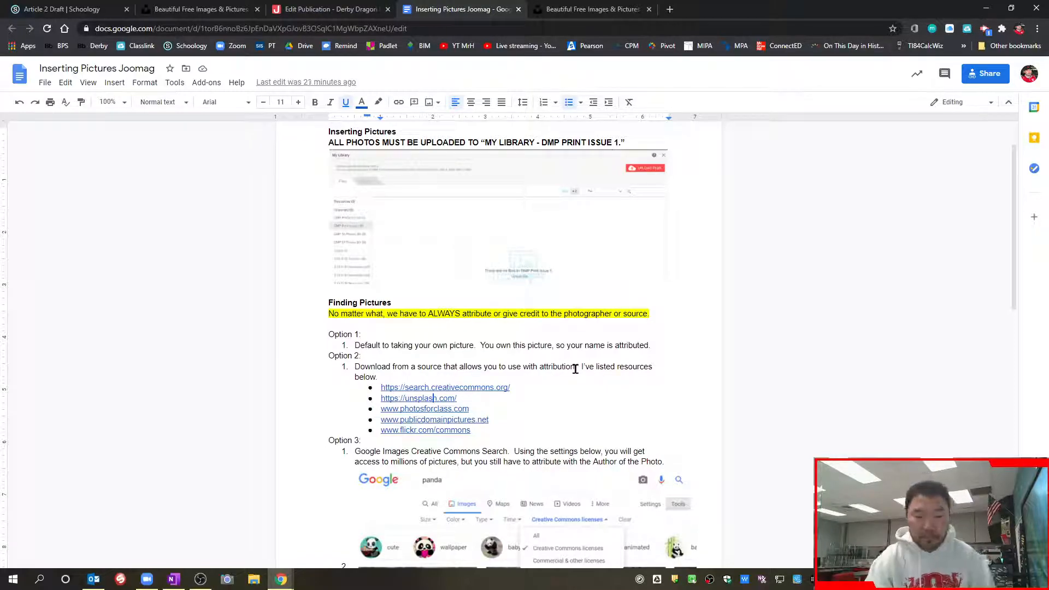
Examine the Finding Pictures options and the listed photo sources in the Inserting Pictures Joomag document
scroll(575, 365, "down", 1)
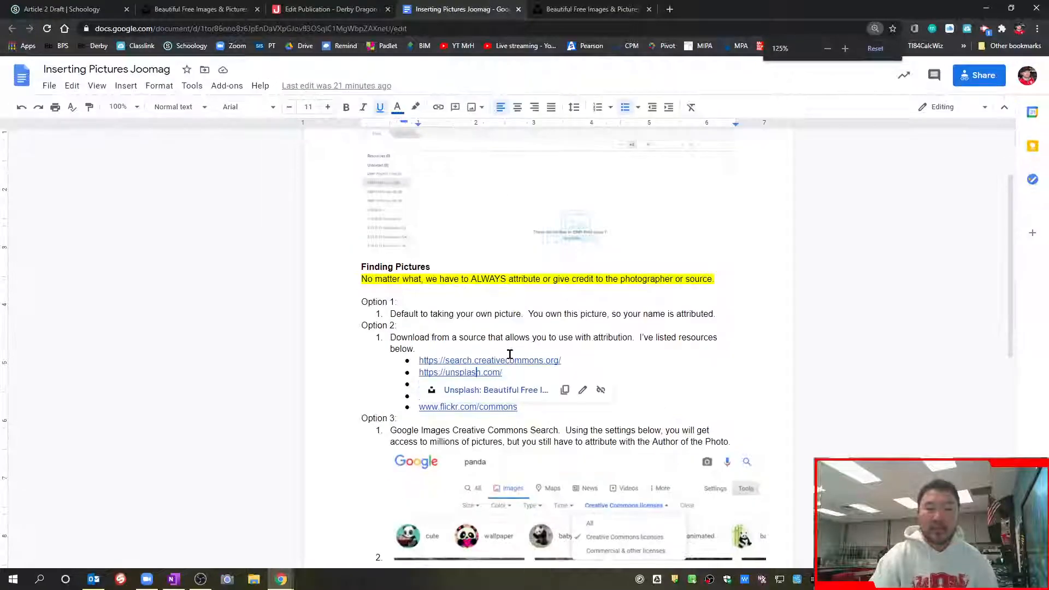
key("ctrl+plus")
key("ctrl+plus")
scroll(607, 362, "down", 2)
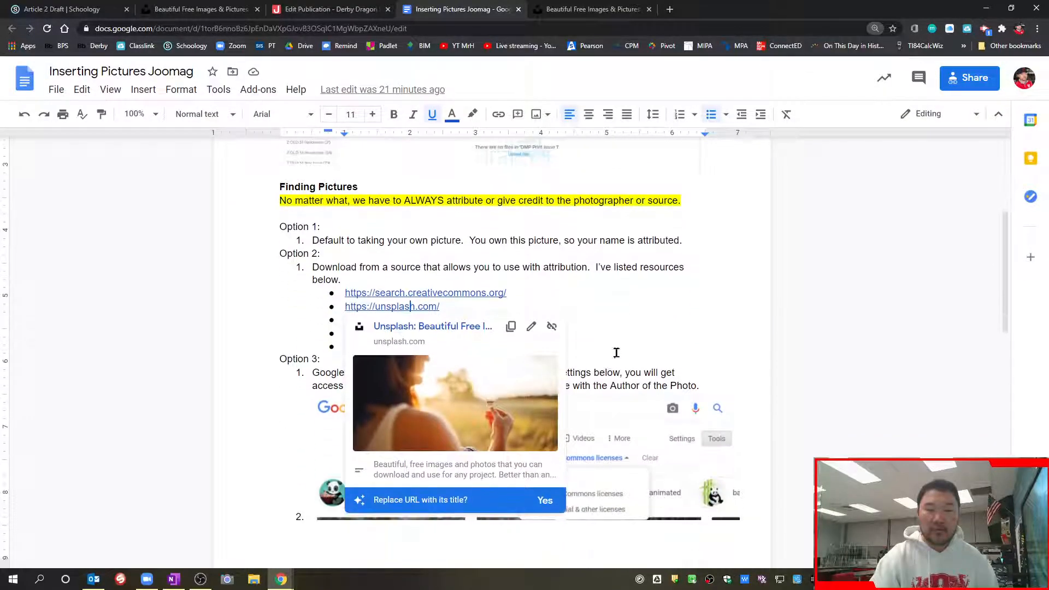
left_click(574, 267)
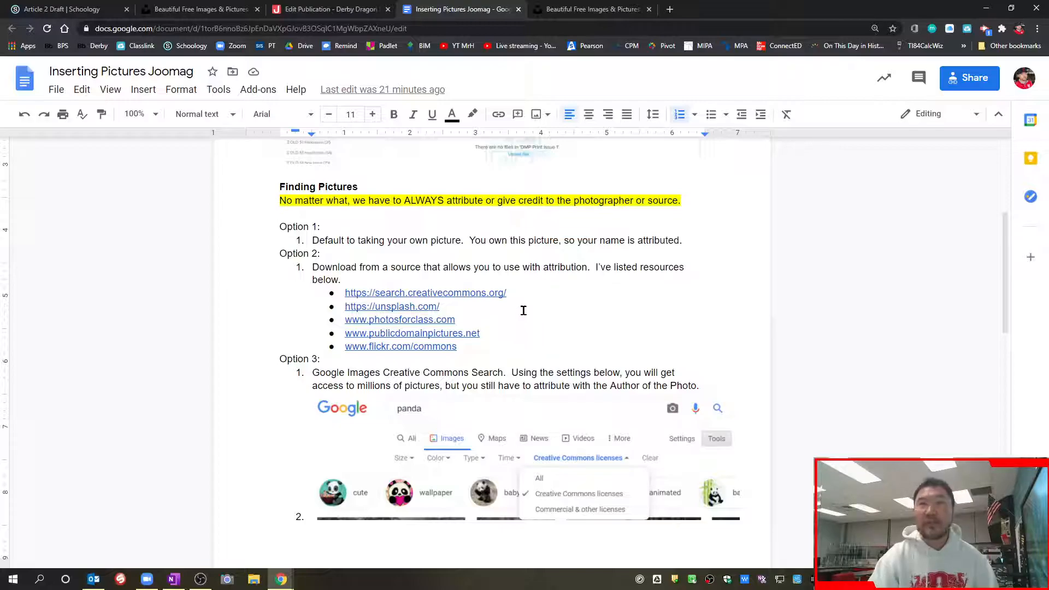
left_click(410, 307)
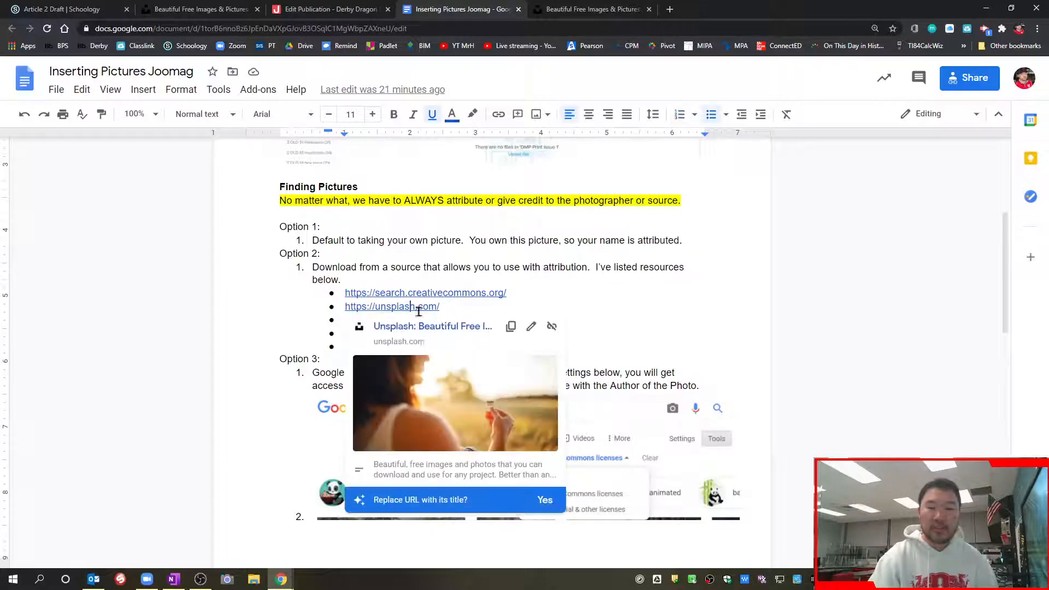
left_click(583, 261)
Switch to Unsplash and search its photos for "mental stress"
left_click(601, 11)
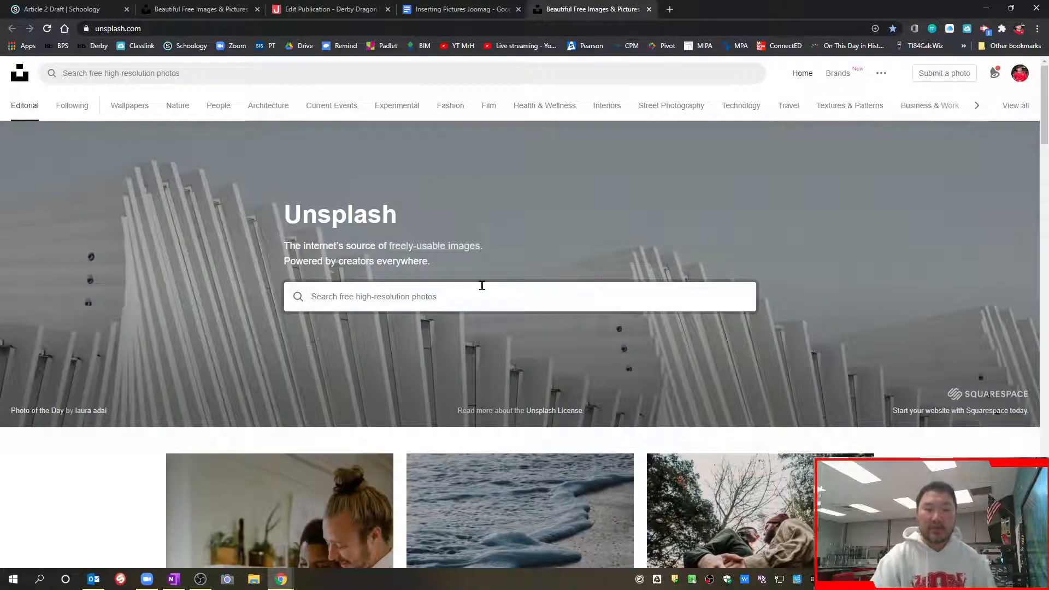
scroll(667, 276, "down", 1)
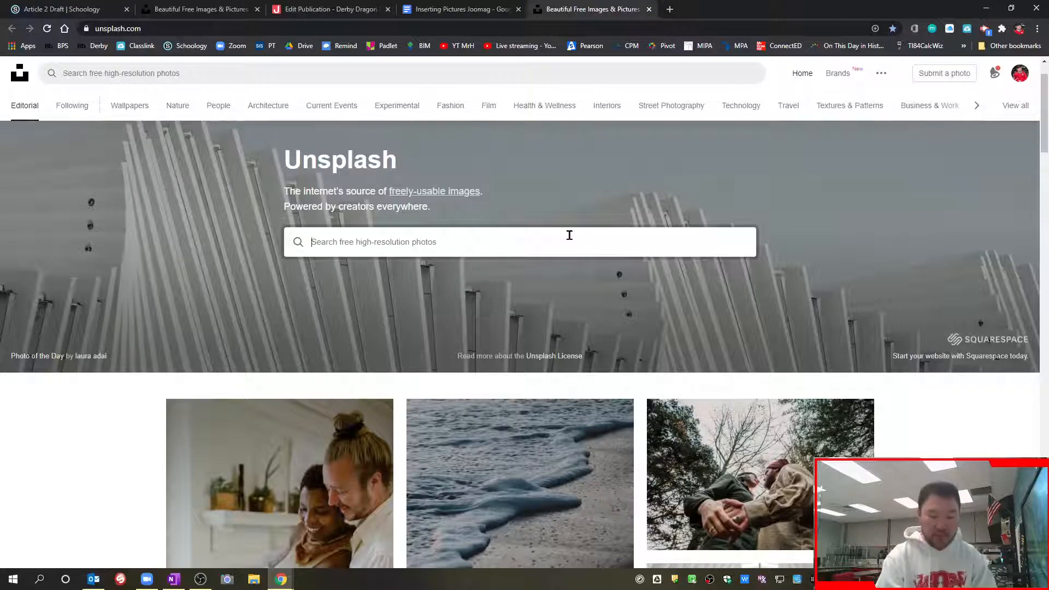
type("mental st")
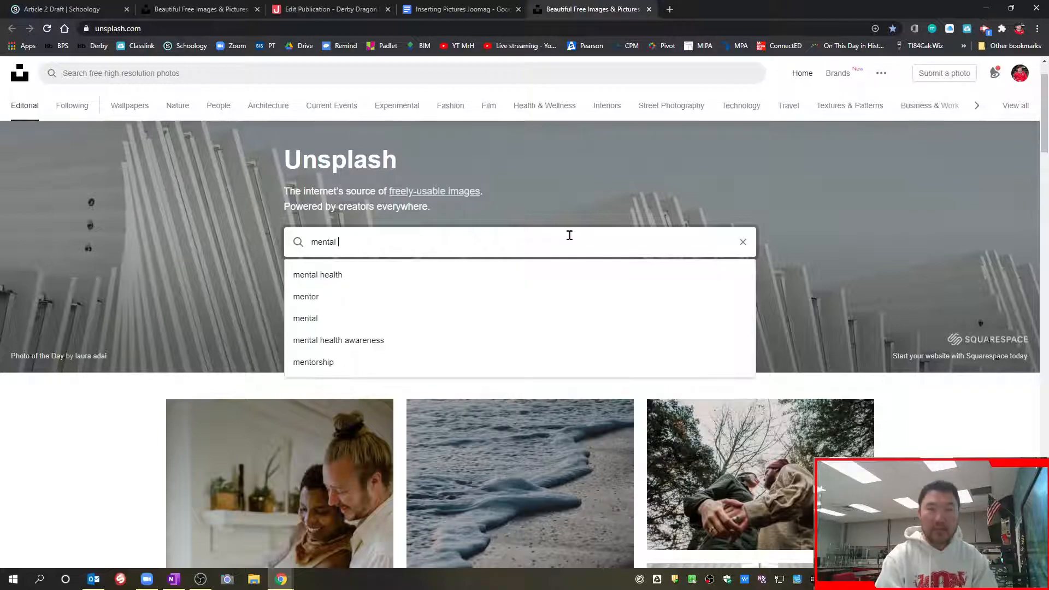
type("ress")
key("Return")
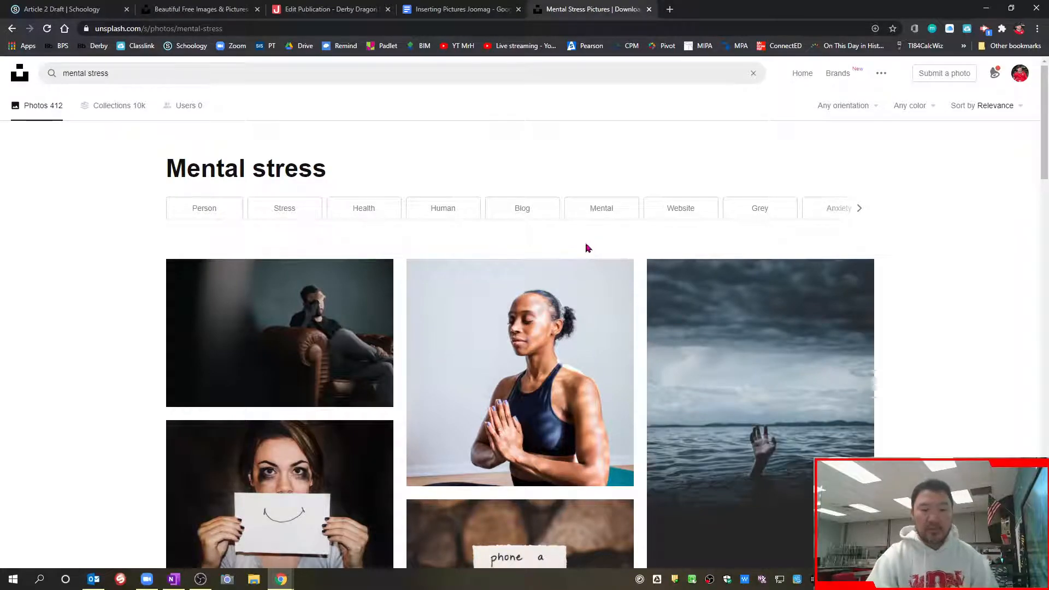
Open the photo of the man holding his head on a leather sofa and download it in Medium size (1920x1252)
scroll(590, 248, "down", 2)
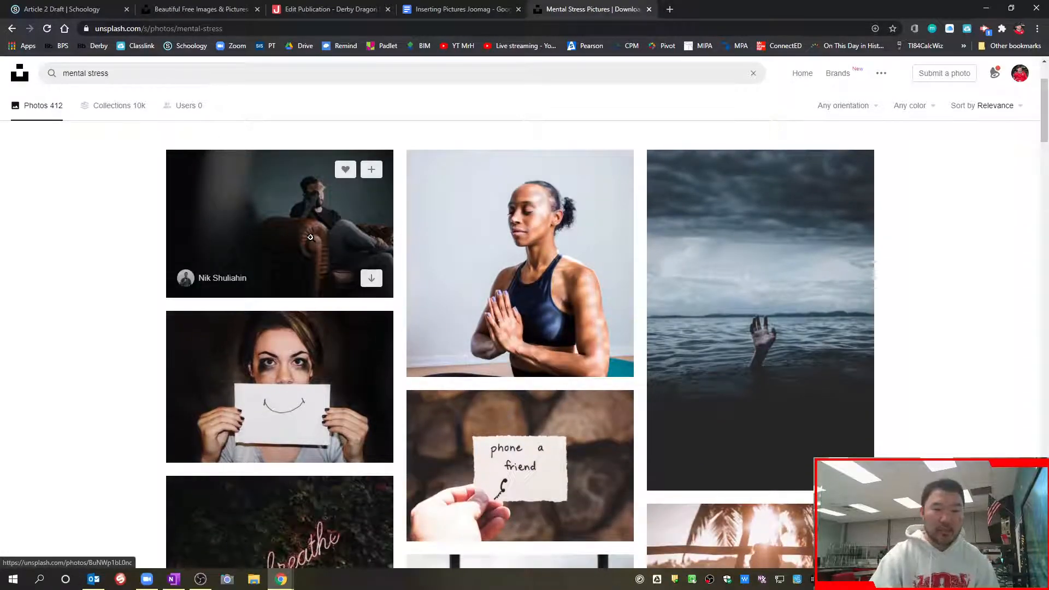
scroll(339, 248, "up", 2)
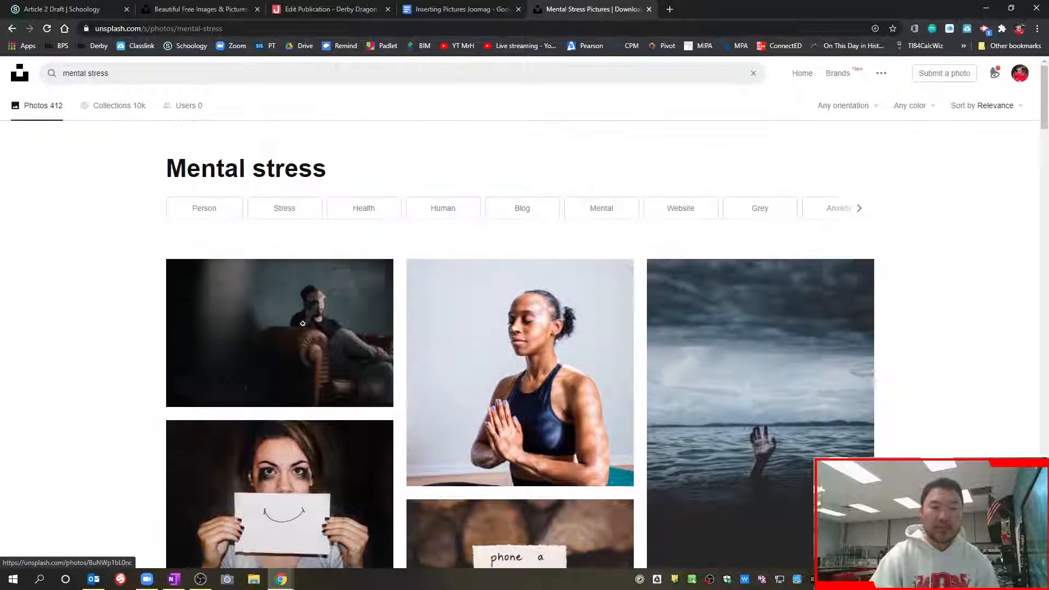
left_click(393, 348)
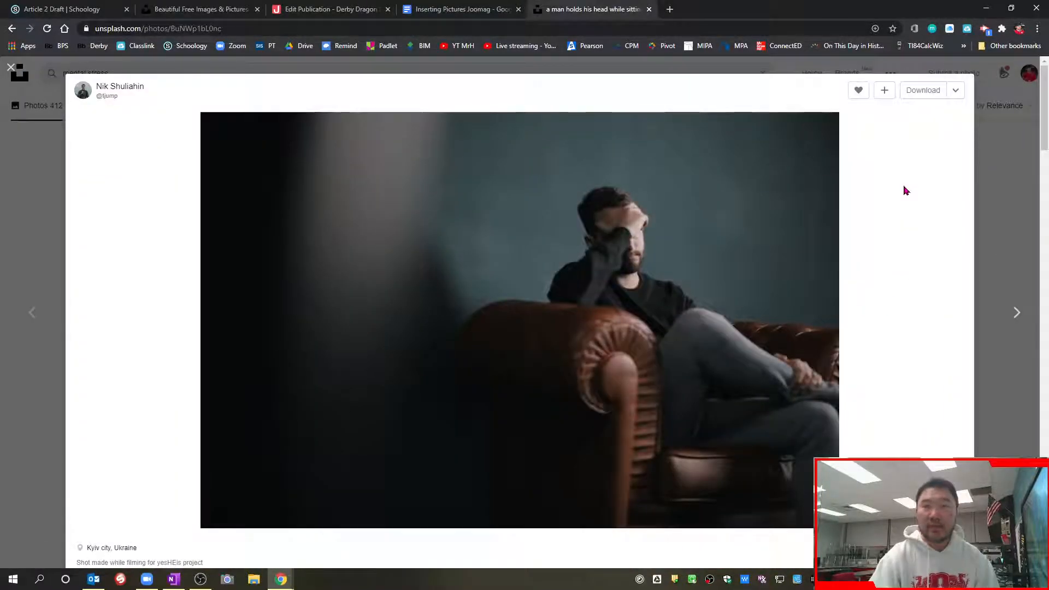
left_click(956, 90)
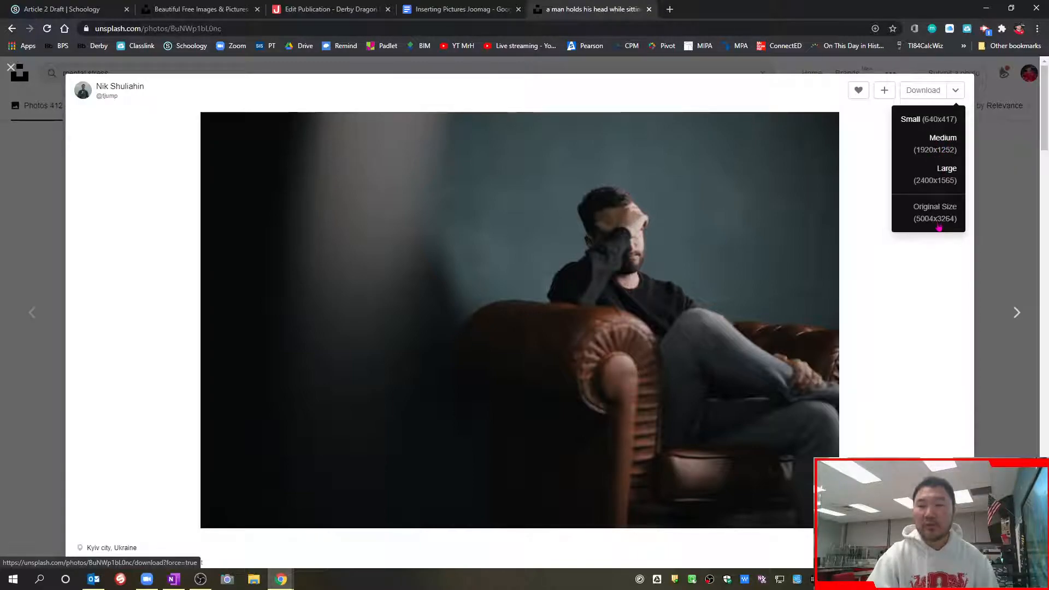
left_click(942, 150)
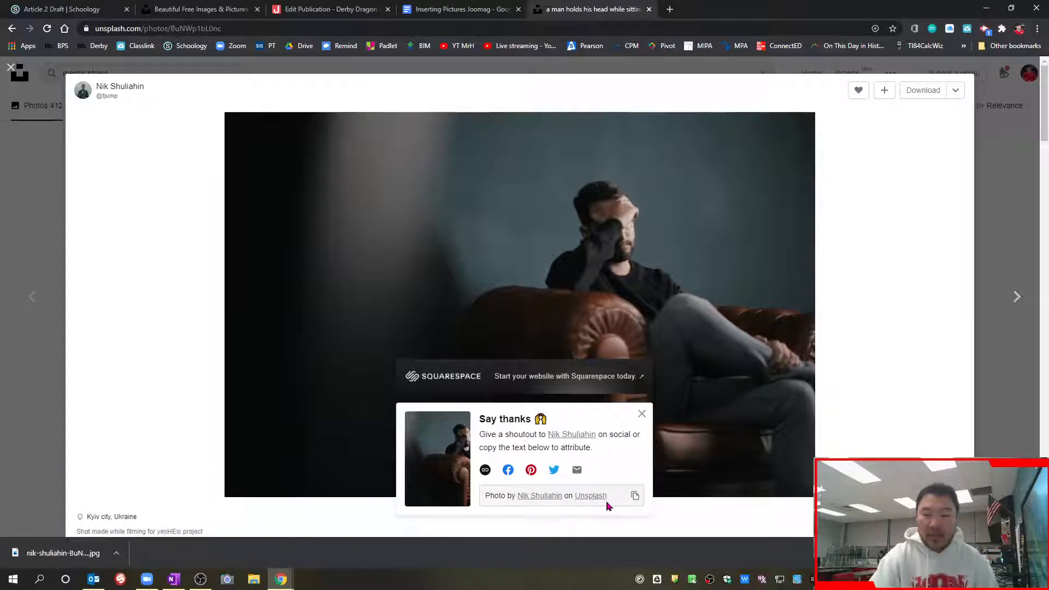
Copy the attribution text offered for the downloaded photo
left_click(635, 497)
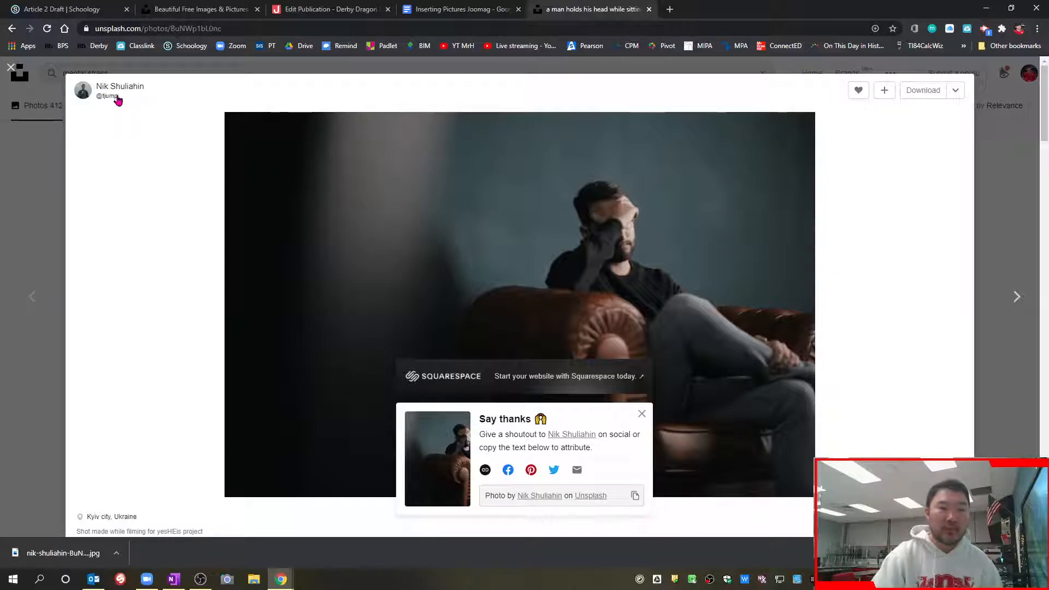
mouse_move(118, 96)
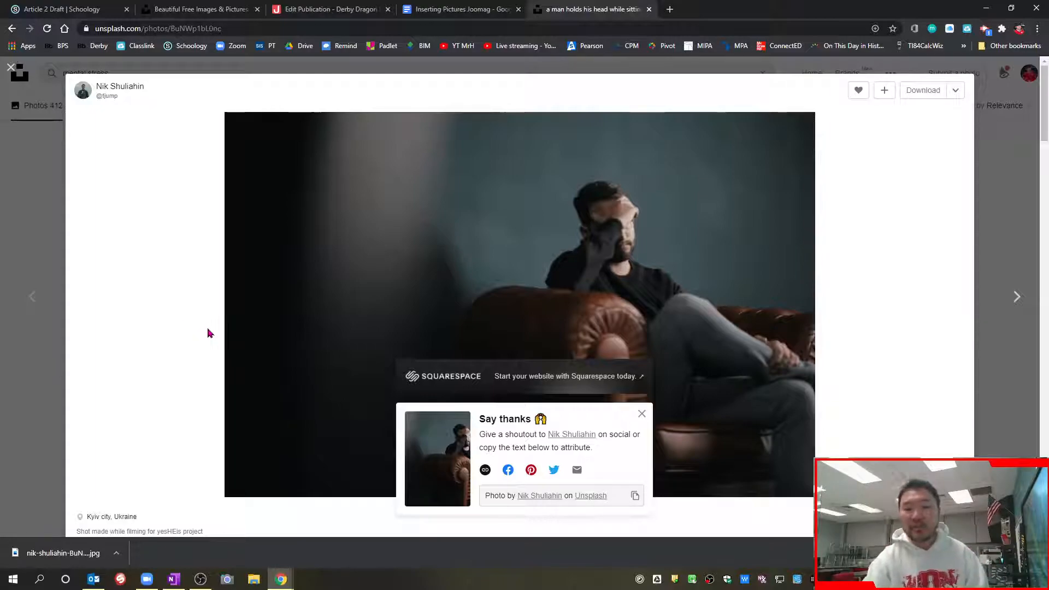
left_click(636, 496)
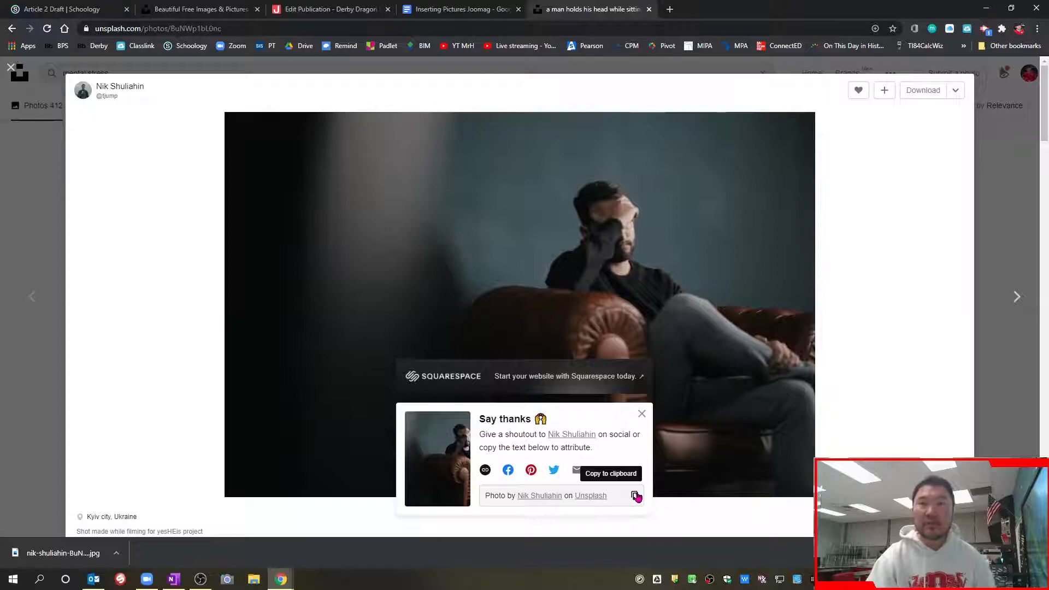
Switch to the Joomag publication editor, preview the downloaded photo and close the preview
left_click(330, 9)
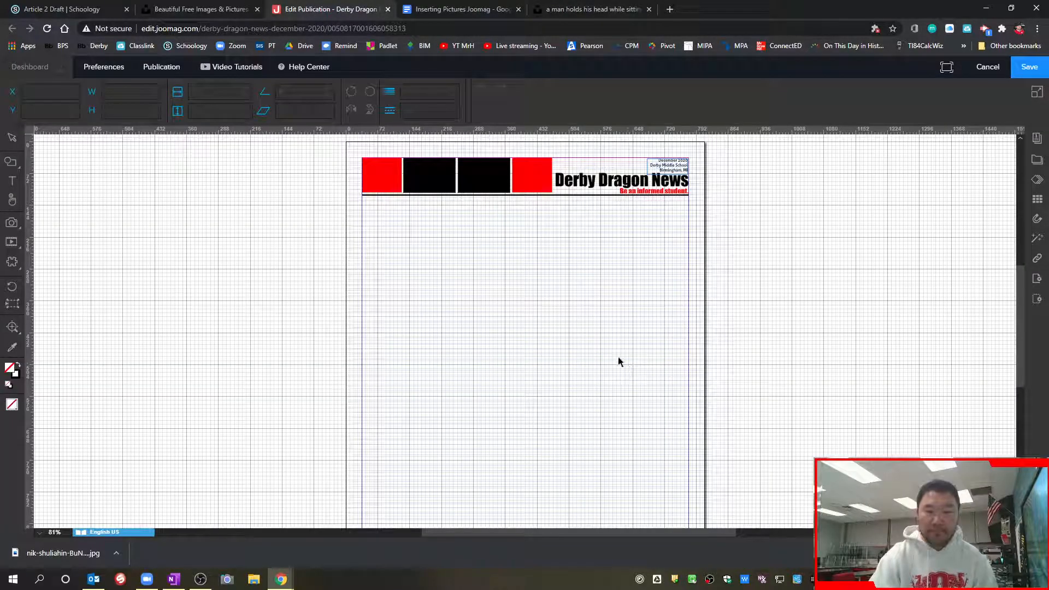
left_click(75, 560)
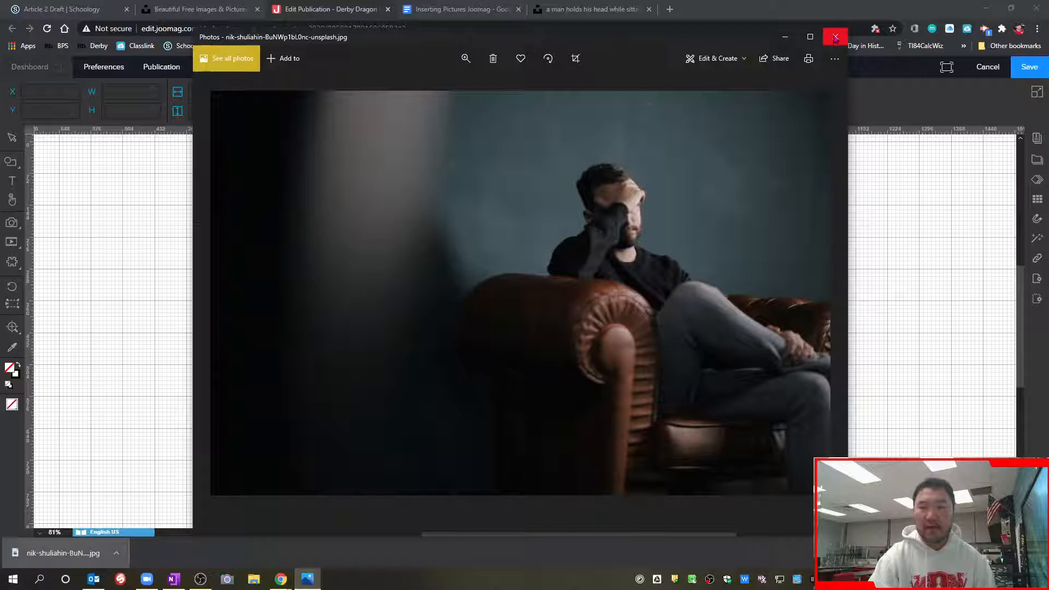
left_click(835, 38)
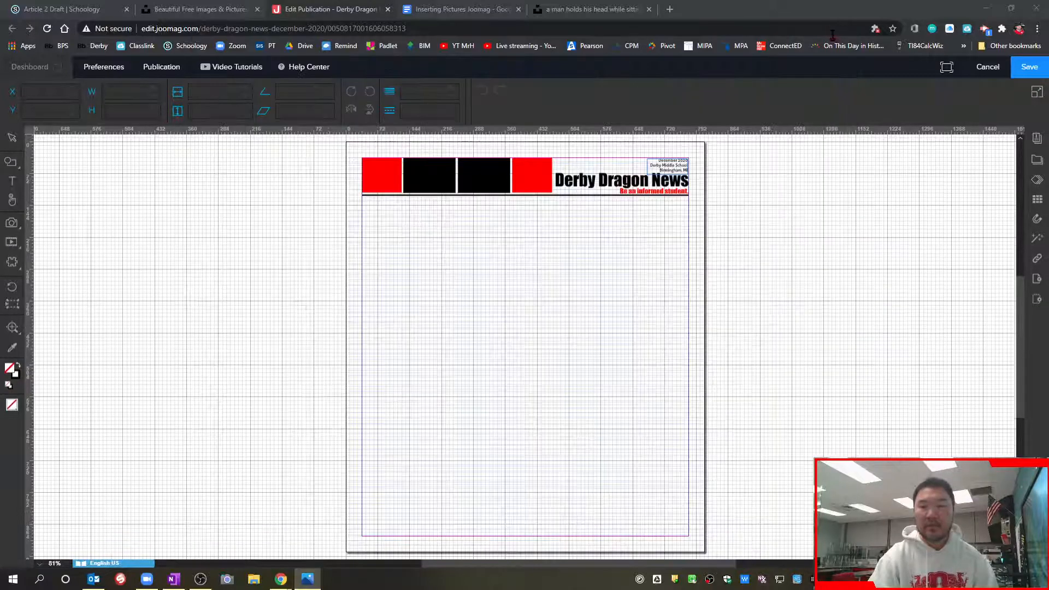
Upload the photo from the Downloads folder into the DMP Print Issue 1 folder of My Library
left_click(1037, 160)
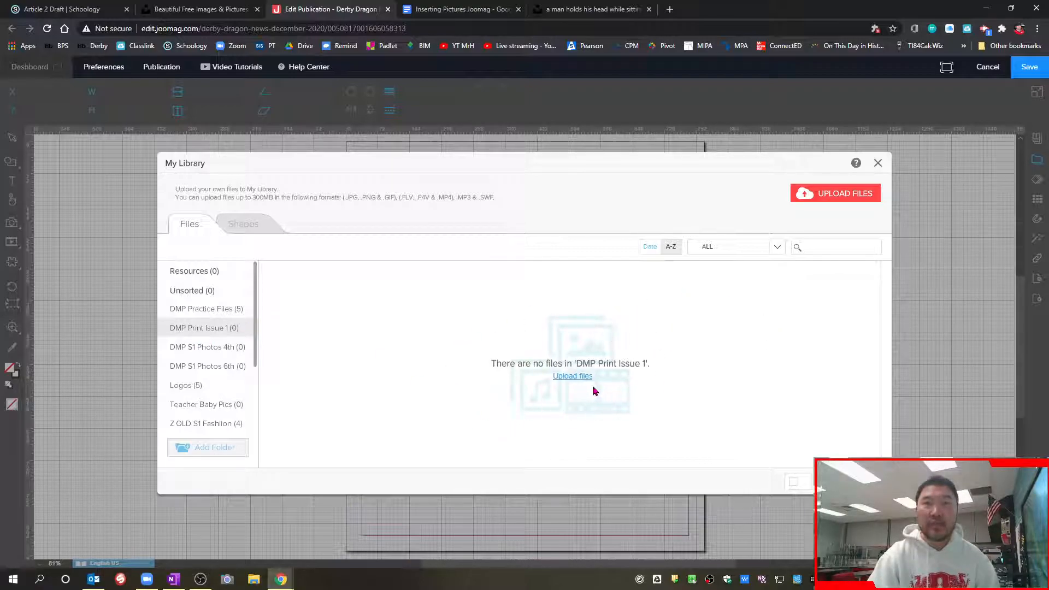
left_click(571, 377)
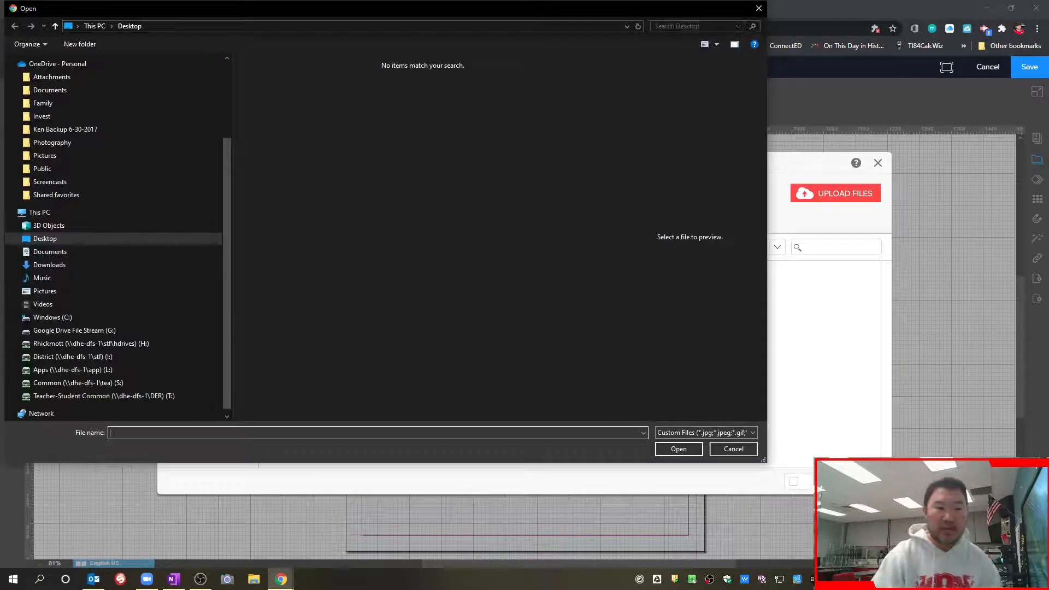
scroll(91, 187, "up", 3)
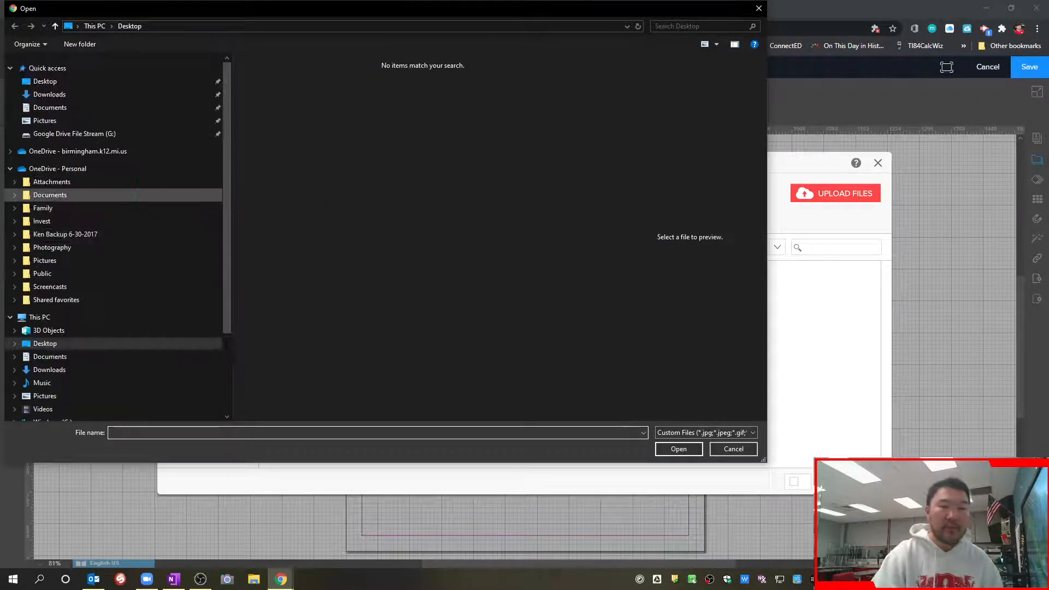
left_click(57, 95)
left_click(270, 112)
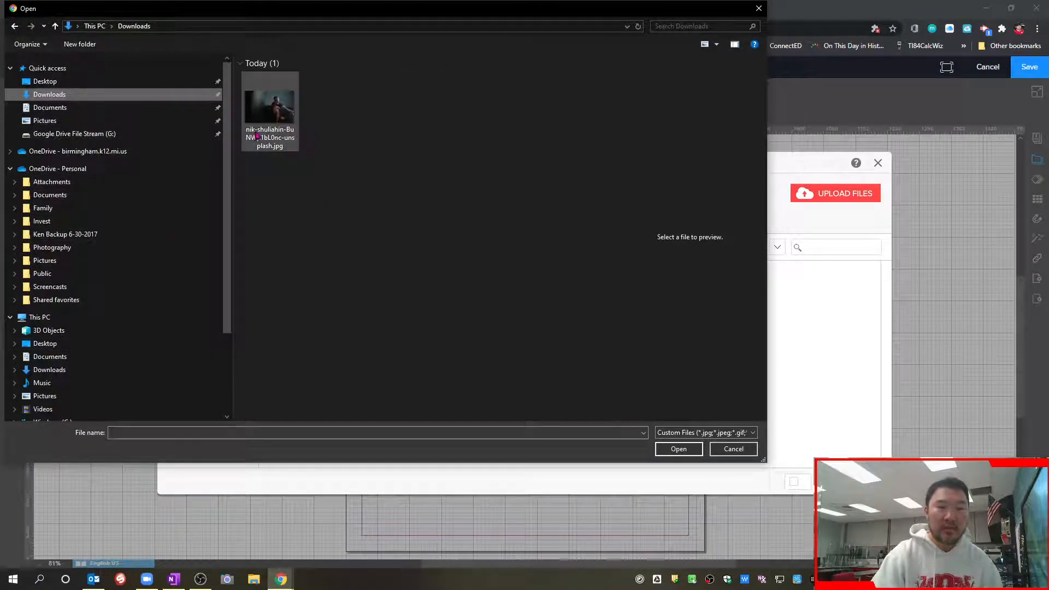
left_click(679, 449)
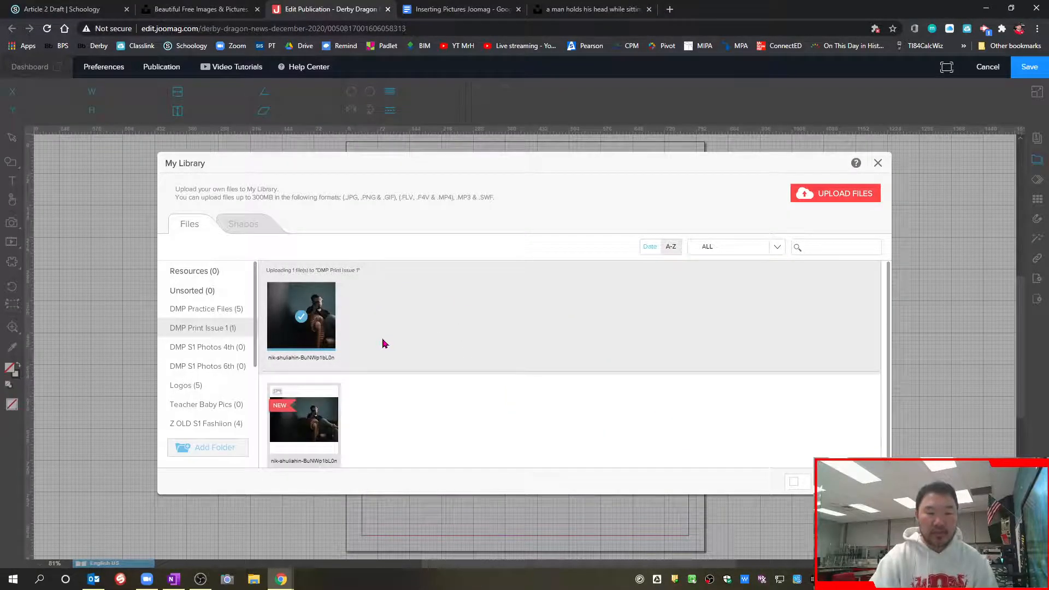
Place the uploaded photo below the page header at about 305 by 198 pt and add a text box beneath it
left_click(304, 309)
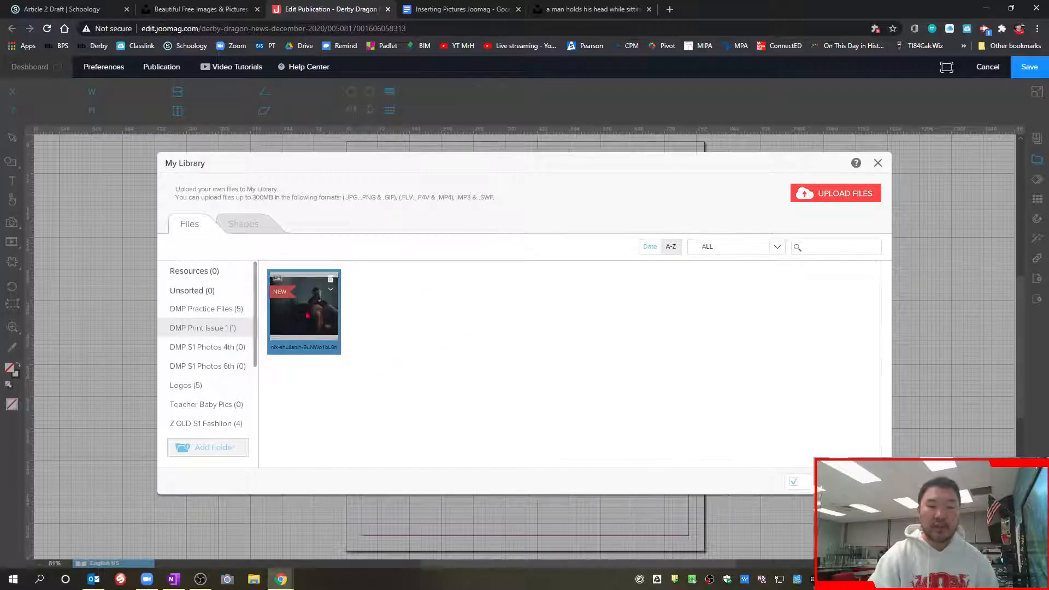
left_click(847, 482)
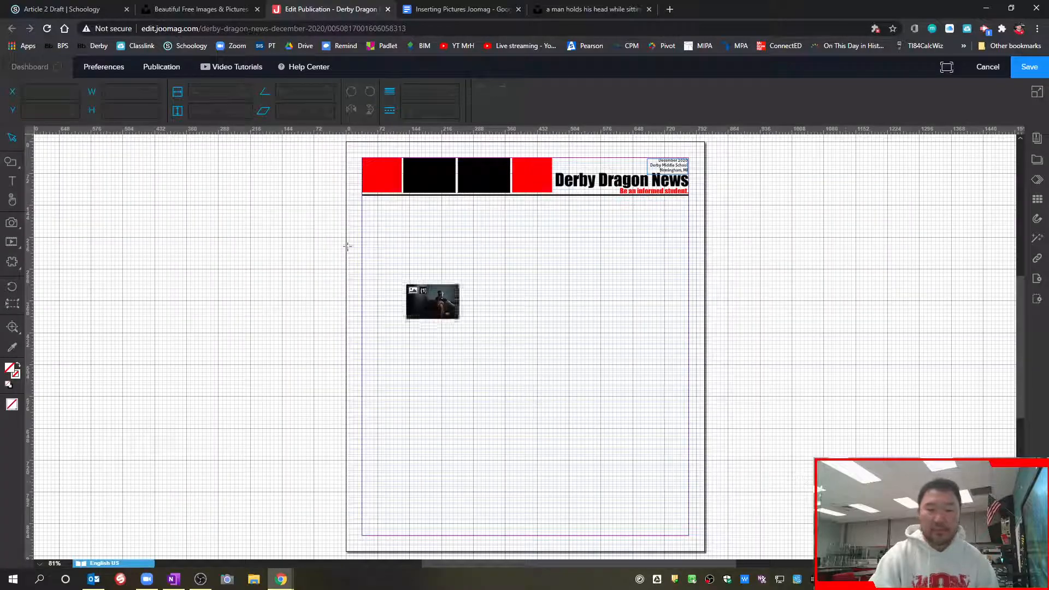
left_click_drag(378, 222, 512, 309)
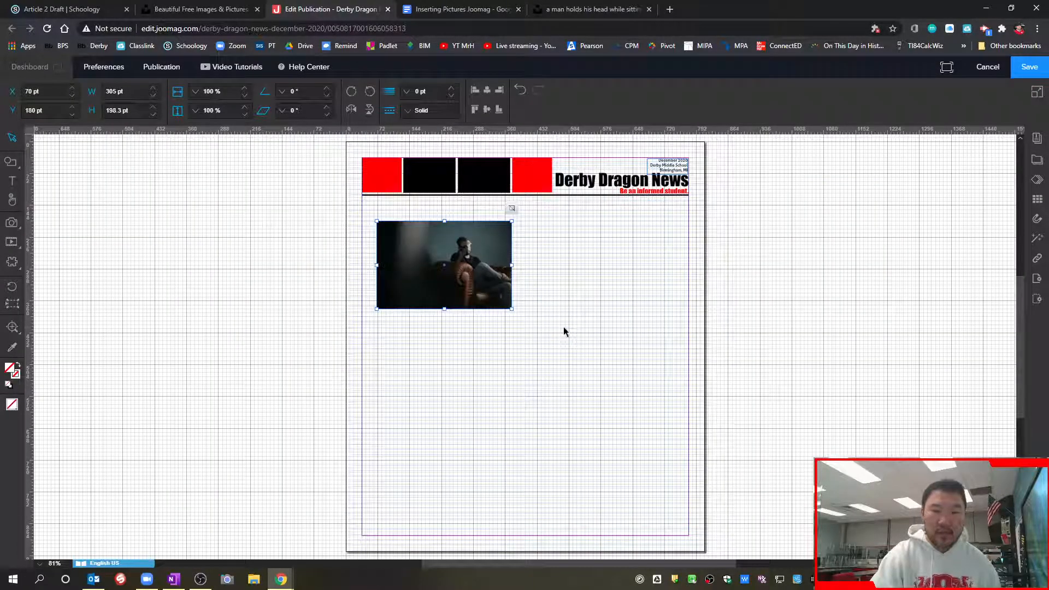
left_click(12, 180)
left_click(378, 322)
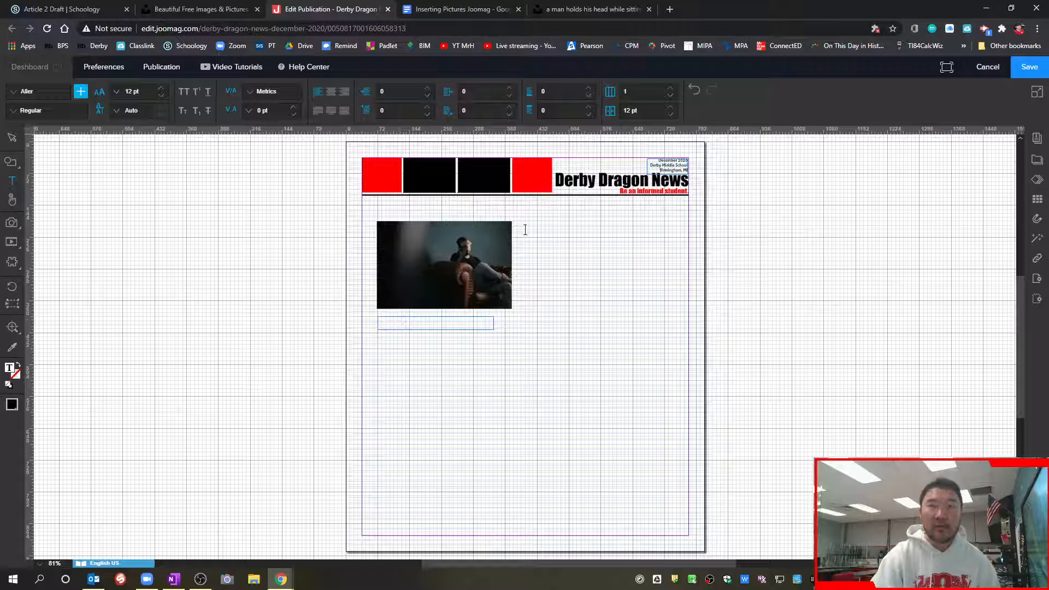
Try pasting the attribution copied from the Unsplash photo page into the text box under the photo, and clear the pasted text
left_click(568, 10)
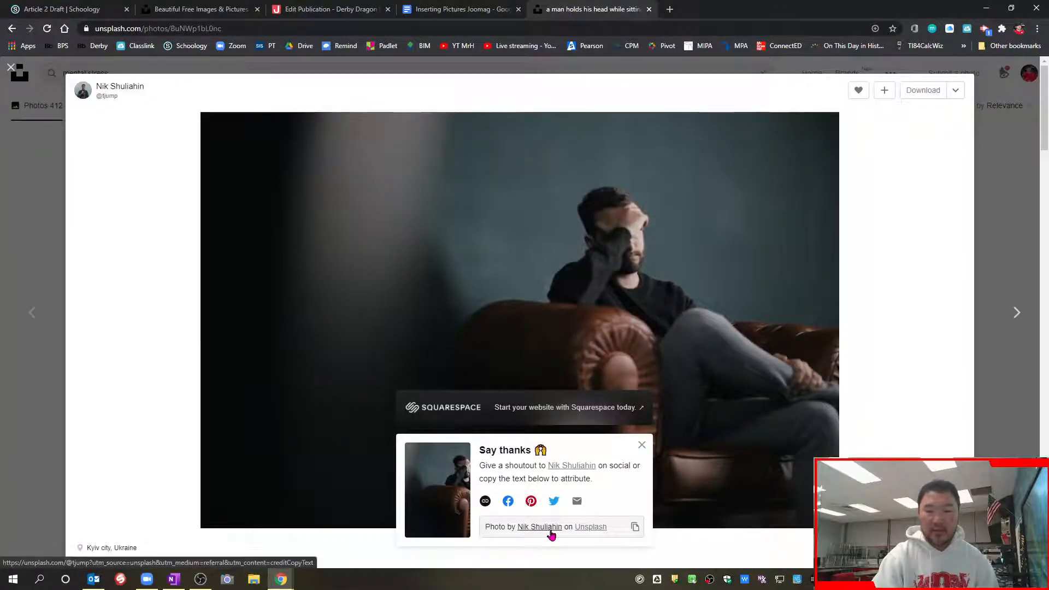
left_click(635, 527)
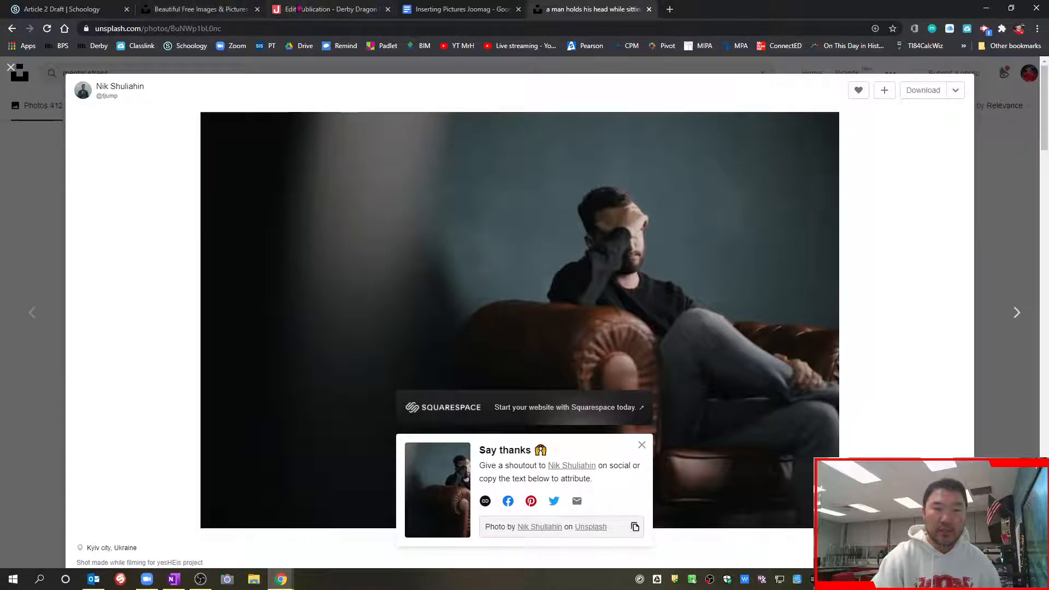
left_click(331, 10)
key("ctrl+v")
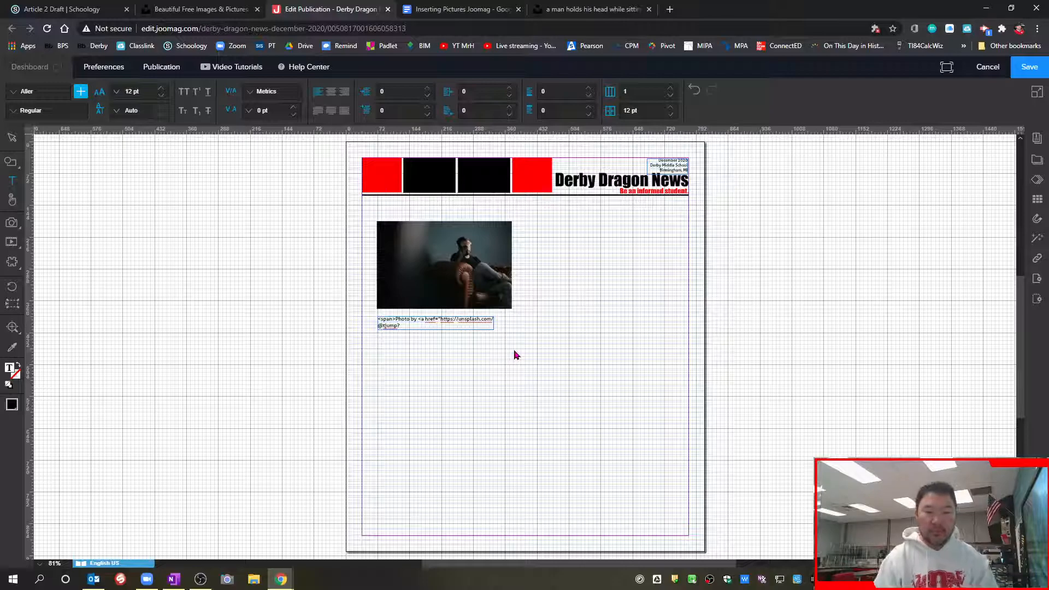
key("ctrl+a")
key("Delete")
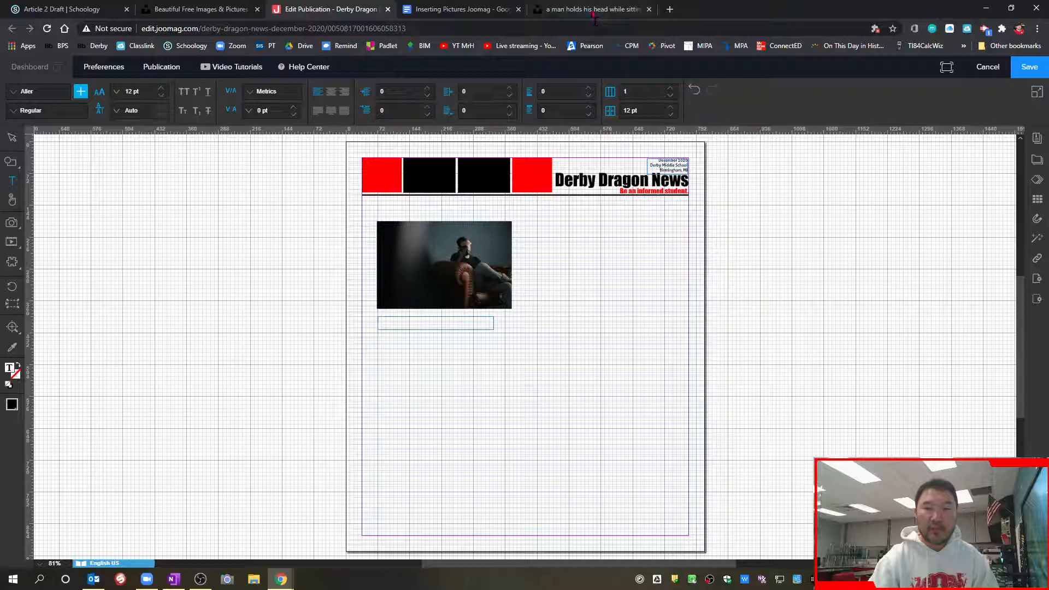
Write "Photo By:" in the text box under the photo and add the photographer's name copied from the Unsplash photo page
type("Photo By:")
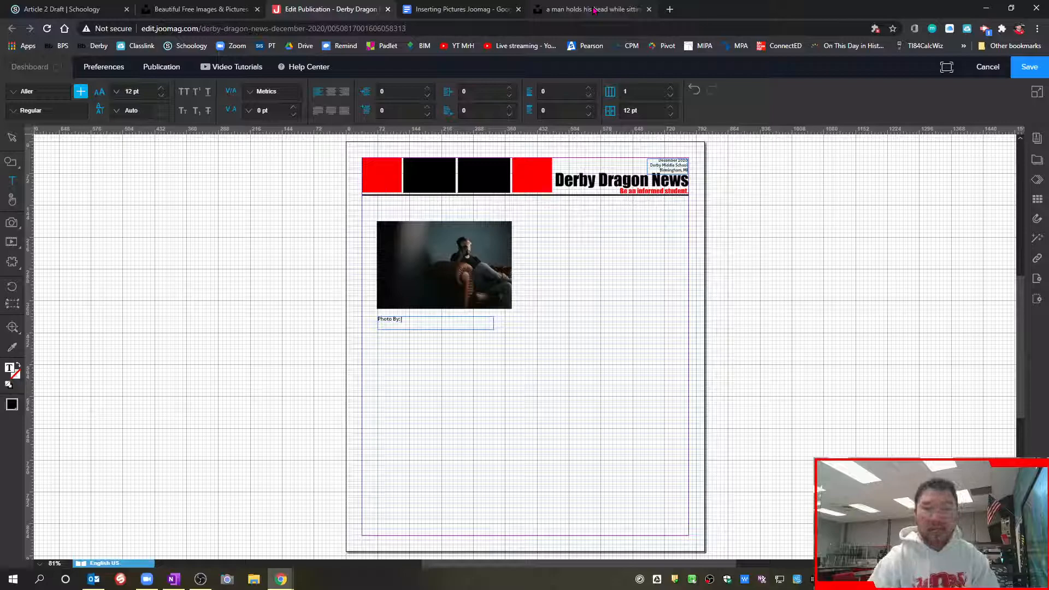
left_click(464, 9)
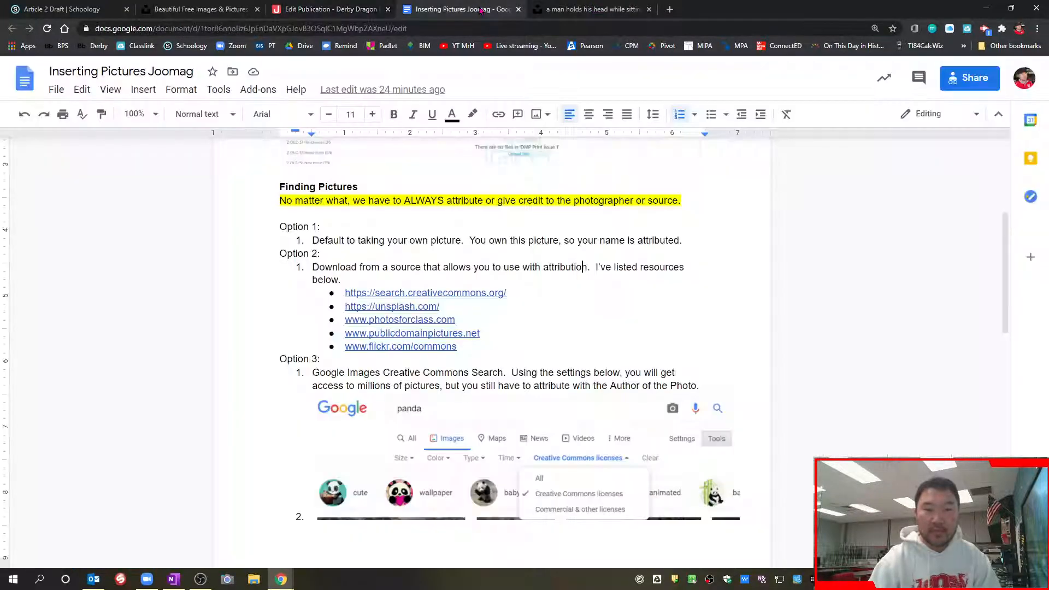
left_click(588, 9)
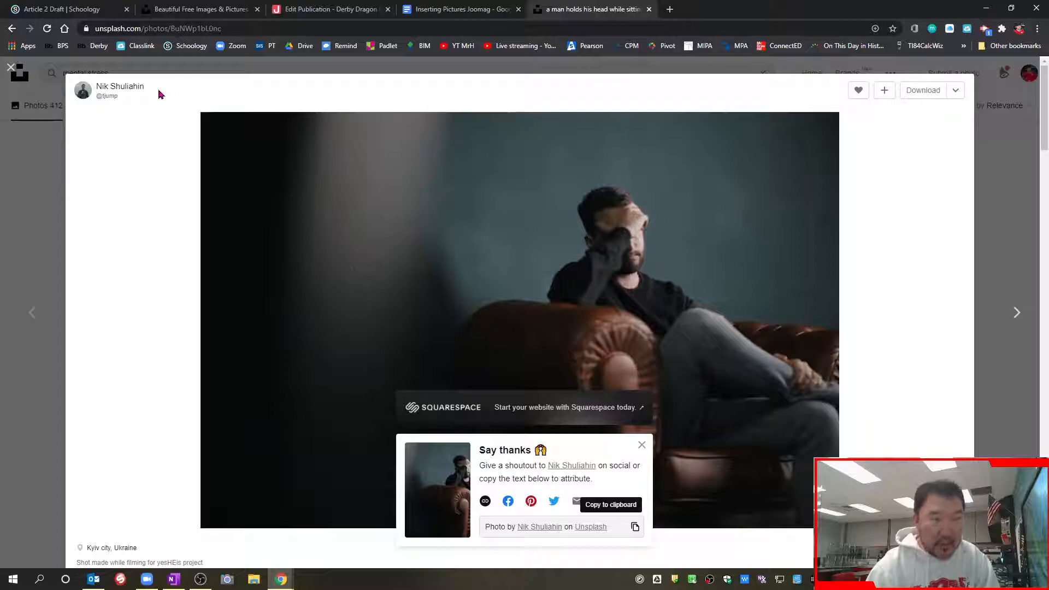
left_click_drag(94, 89, 151, 94)
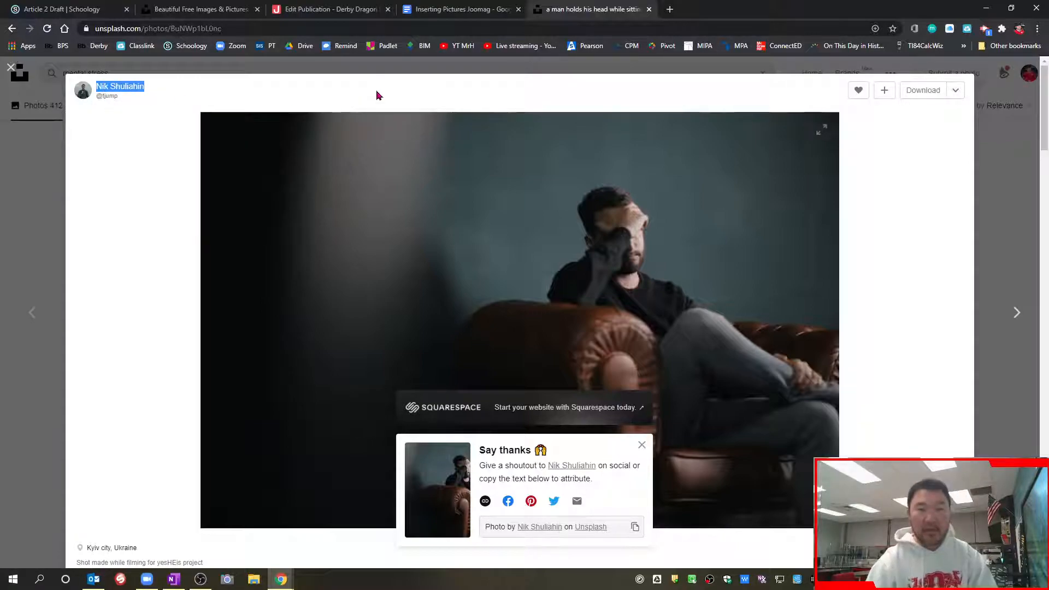
left_click(333, 16)
key("ctrl+v")
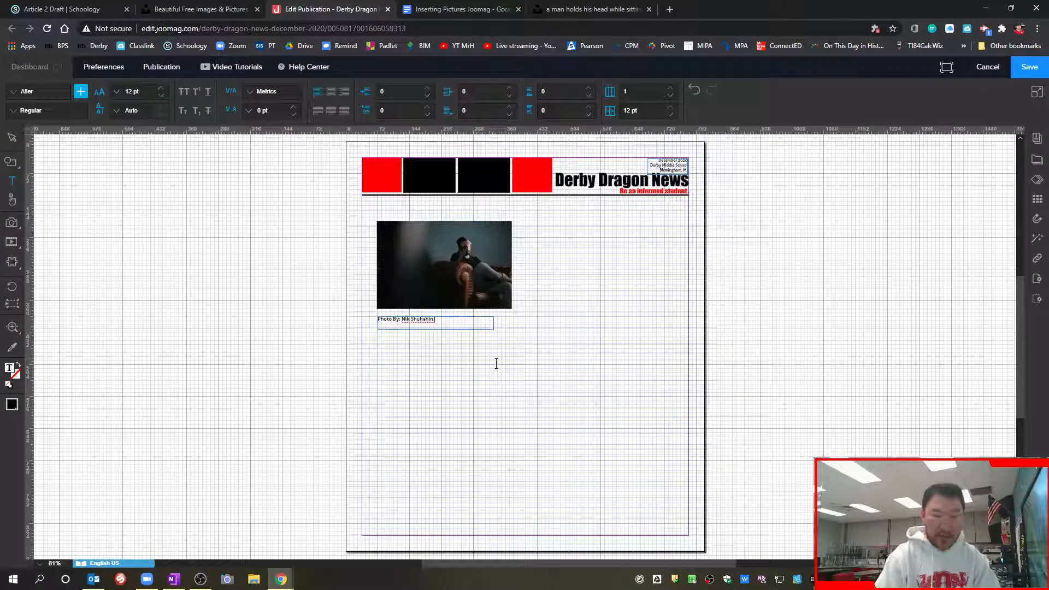
Check the attribution wording on the Unsplash photo page and complete the photo credit with "on Unsplash"
left_click(577, 12)
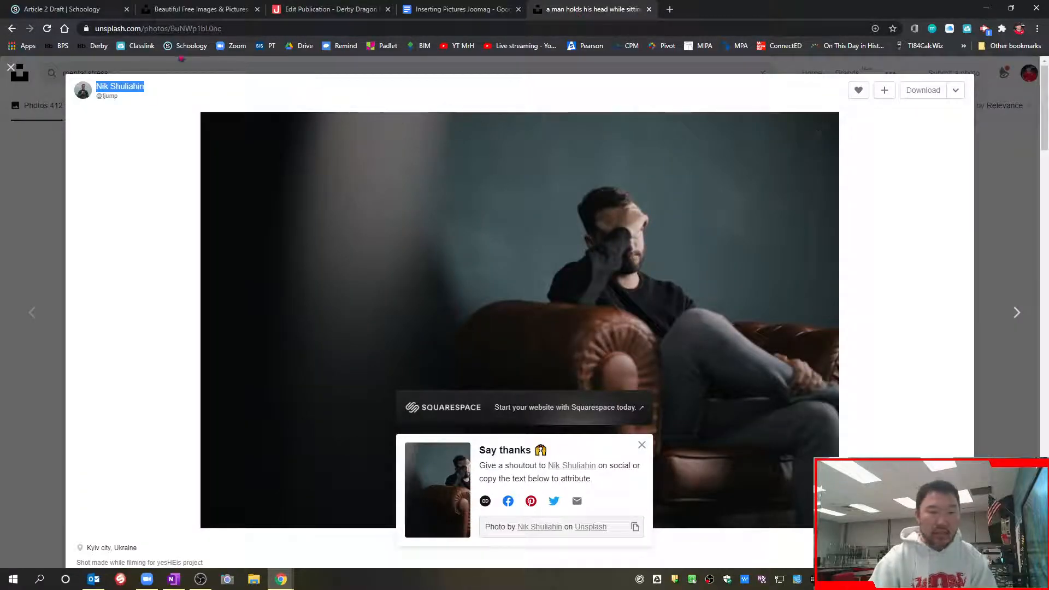
left_click(328, 9)
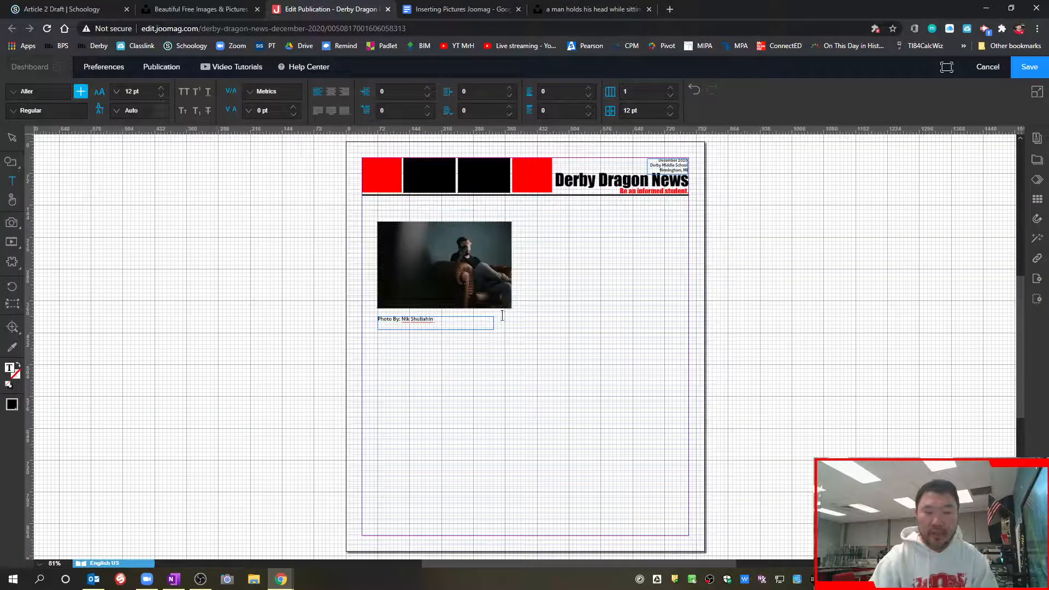
type("on Unsplash")
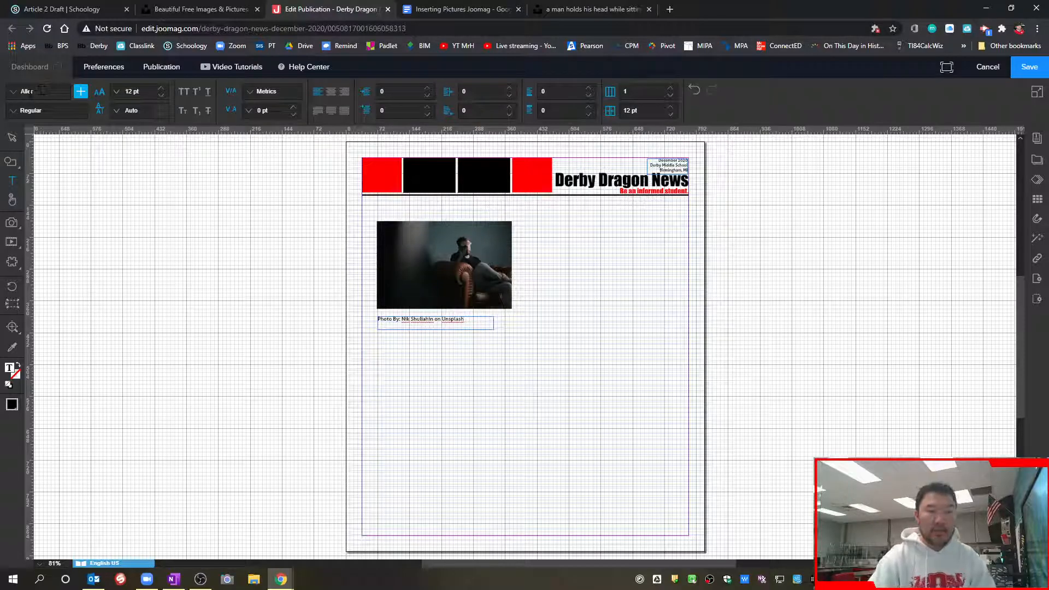
Set the font size of the whole credit line to 9 pt and finish editing the text
key("ctrl+a")
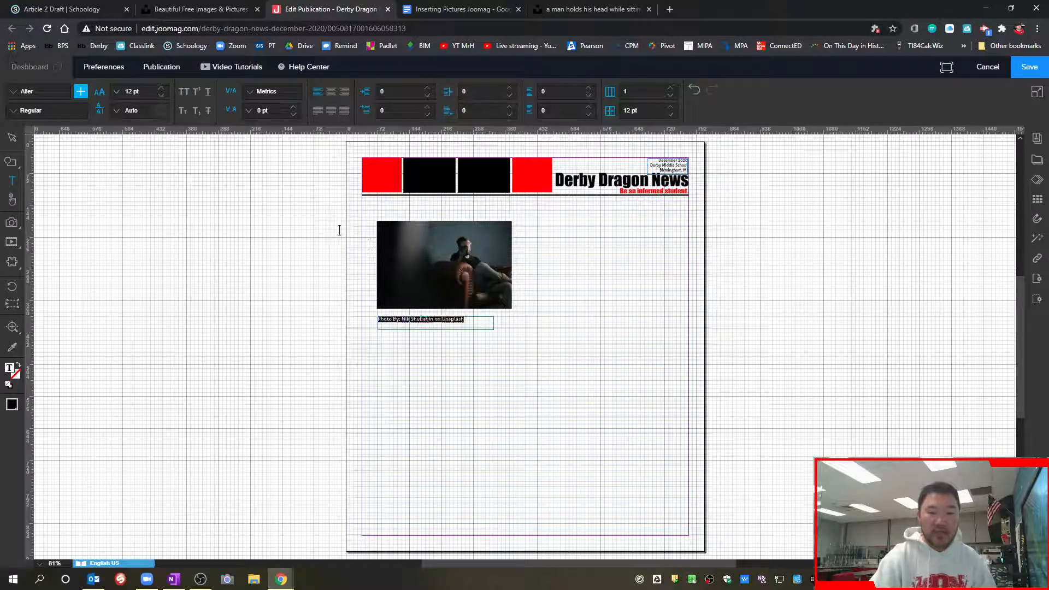
left_click(161, 96)
left_click(161, 96)
left_click(161, 97)
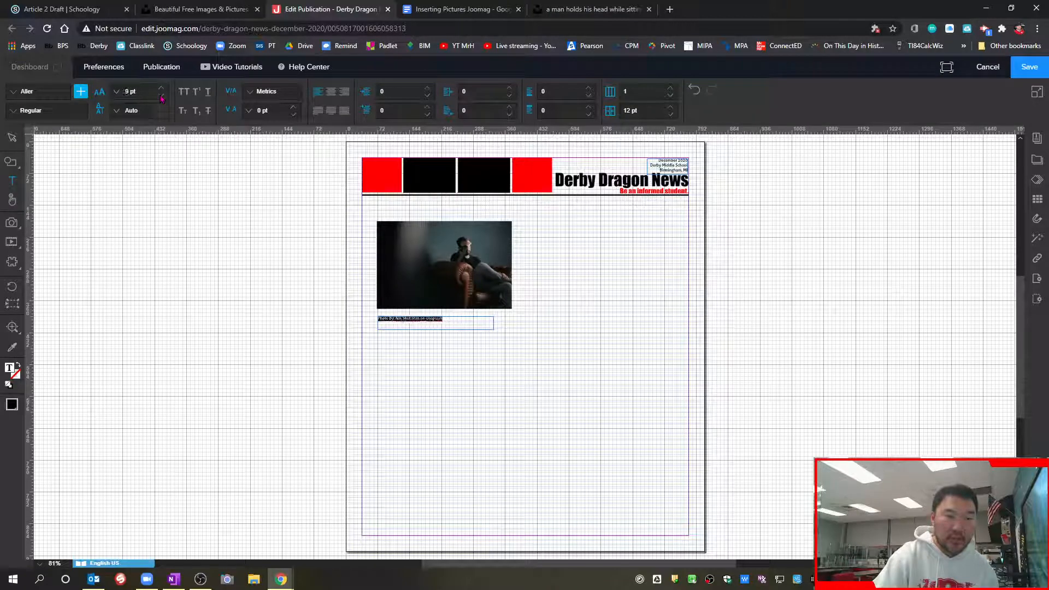
left_click(12, 137)
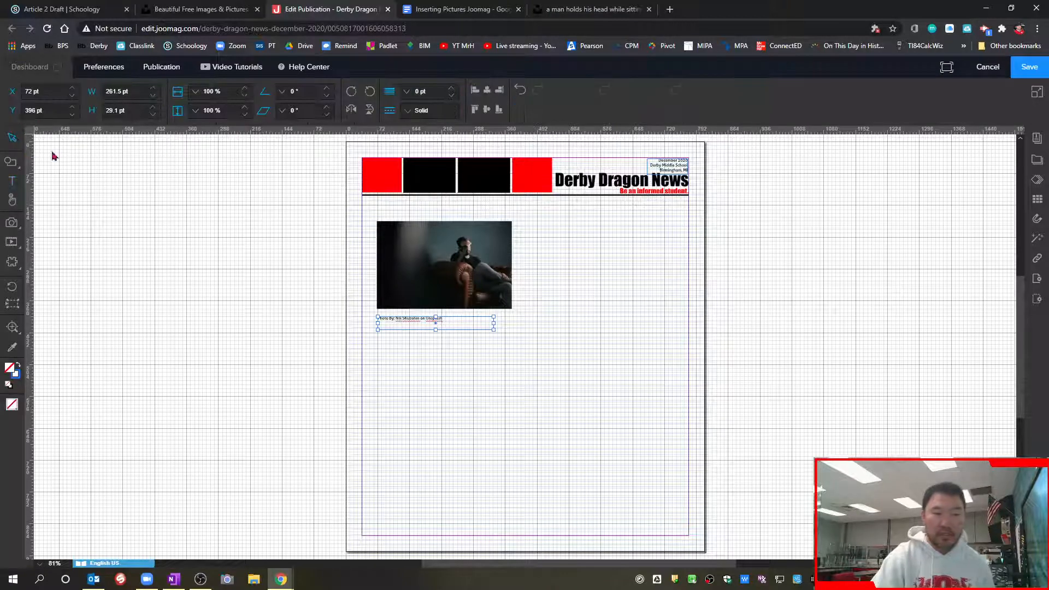
Move the photo to the page's left margin below the header and the credit text box directly beneath it, at about X 36.5, Y 348.5 pt
left_click(12, 327)
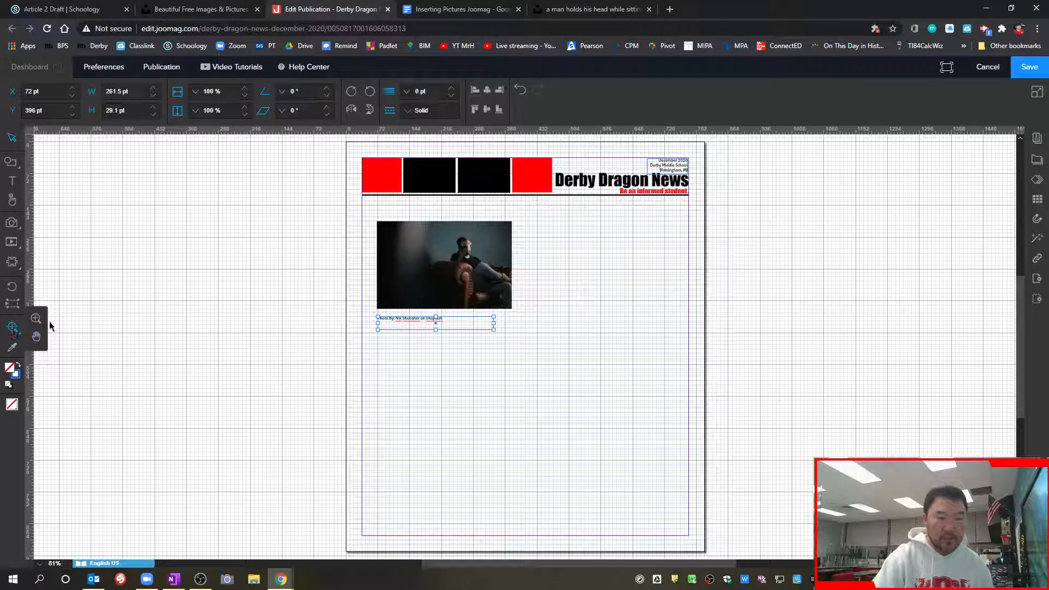
left_click(431, 294)
left_click(437, 297)
left_click(439, 300)
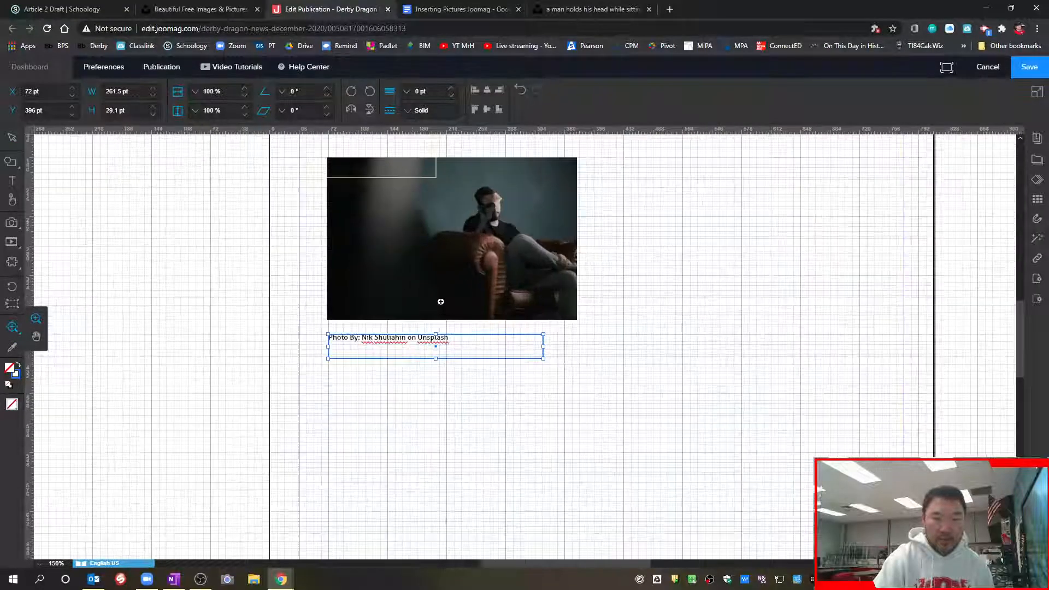
left_click(18, 140)
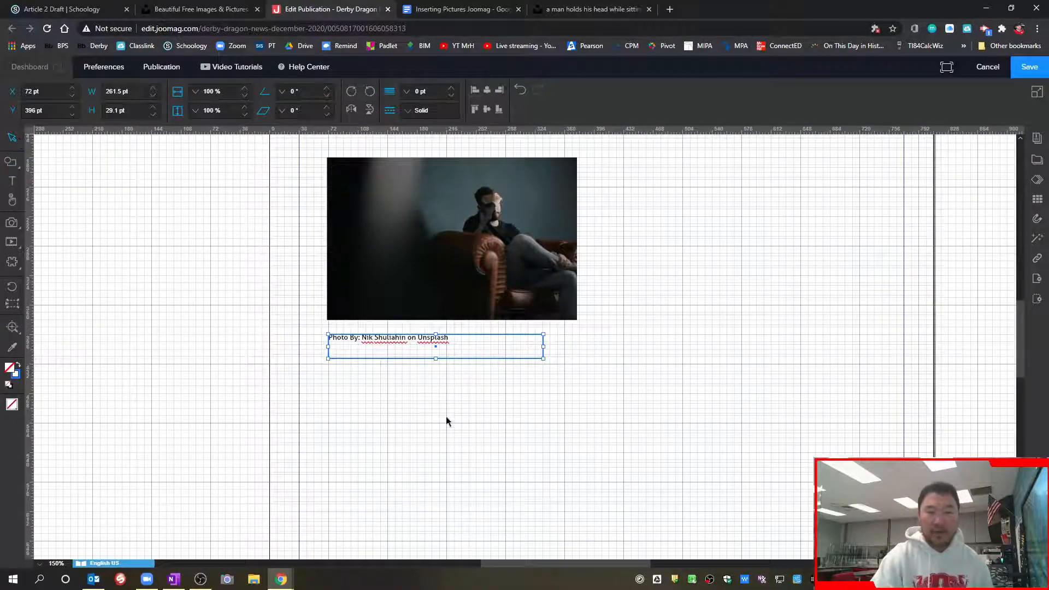
scroll(448, 413, "up", 2)
left_click_drag(450, 342, 407, 312)
left_click_drag(418, 449, 389, 411)
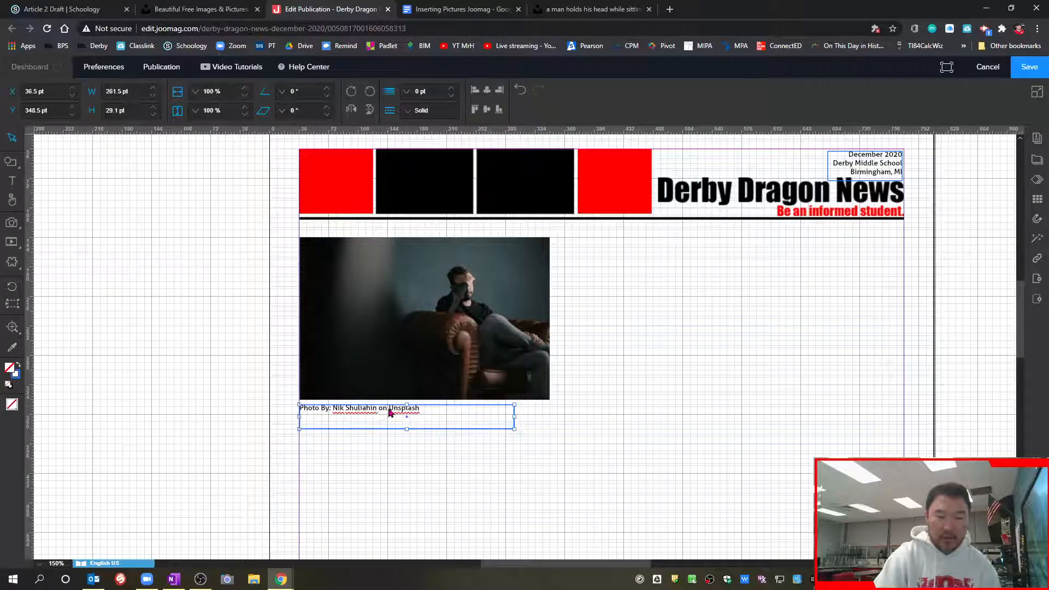
Insert the caption line "Mental Stress" above the photo credit and leave the text box deselected
double_click(323, 415)
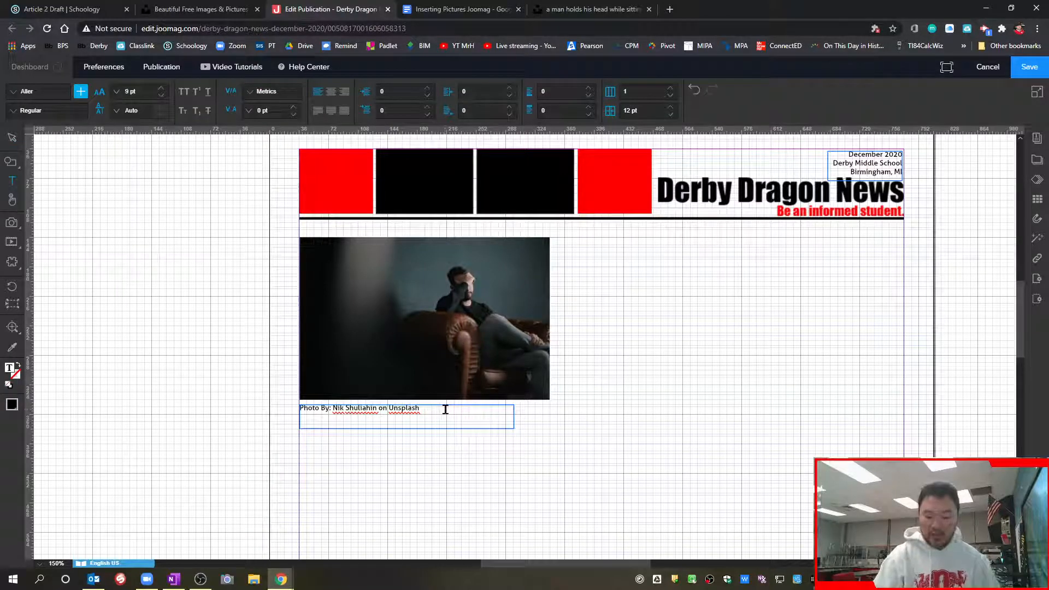
key("Return")
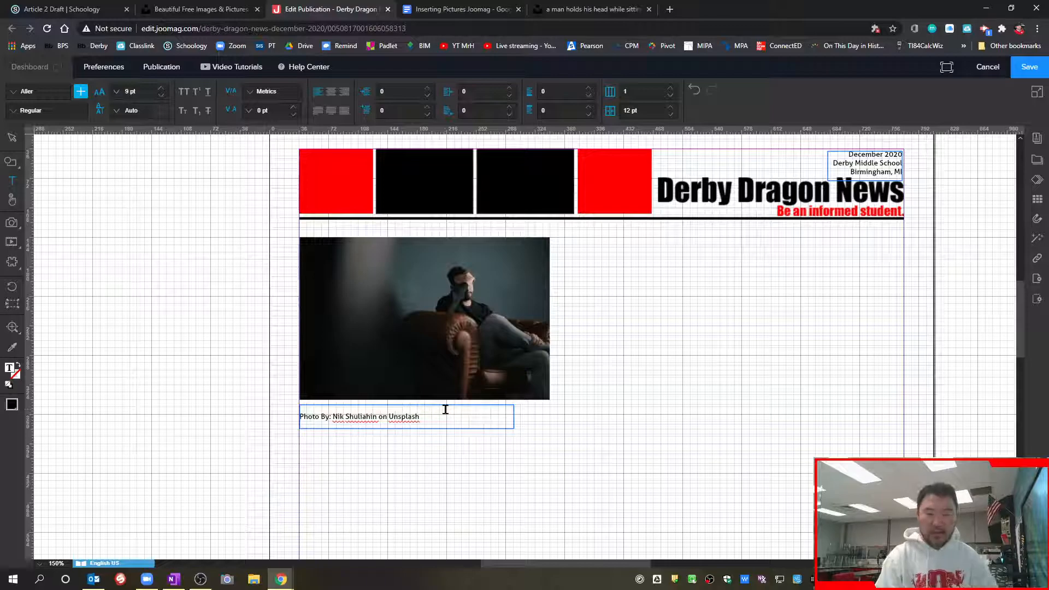
type("Mental ")
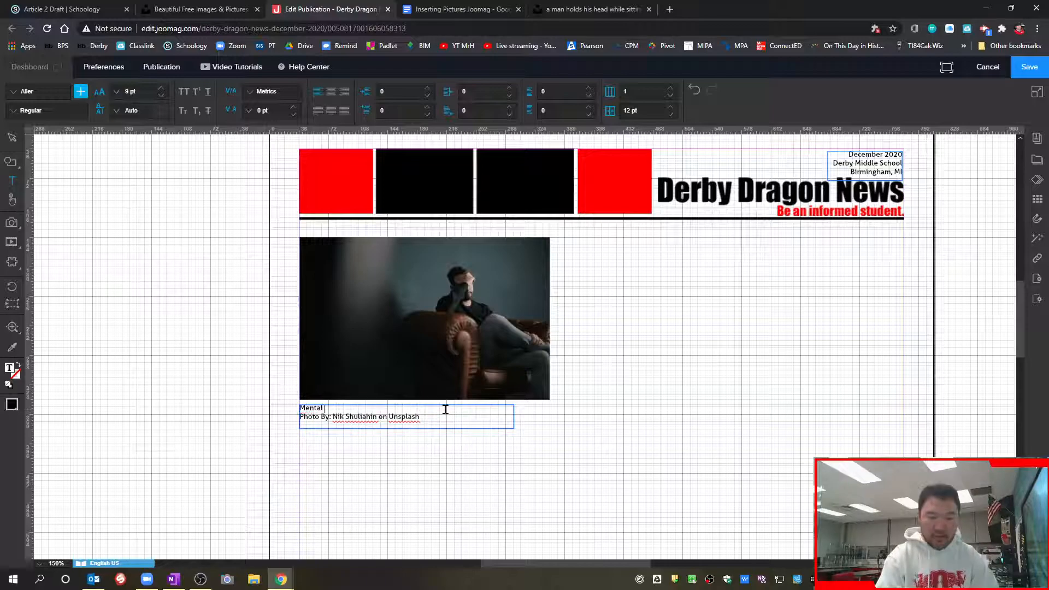
type("Stress")
left_click(585, 415)
key("Escape")
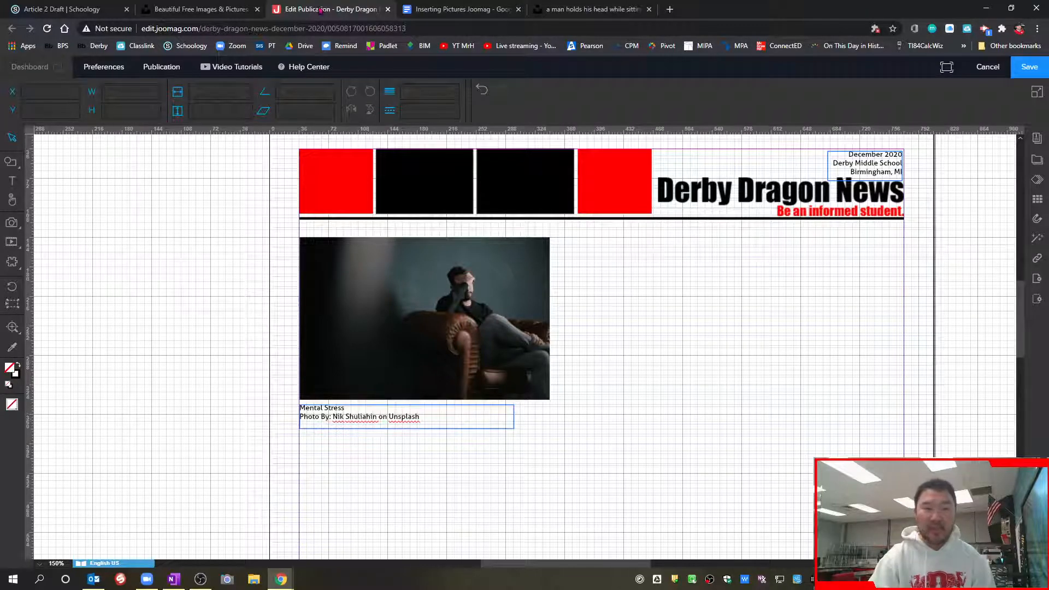
left_click_drag(144, 29, 496, 28)
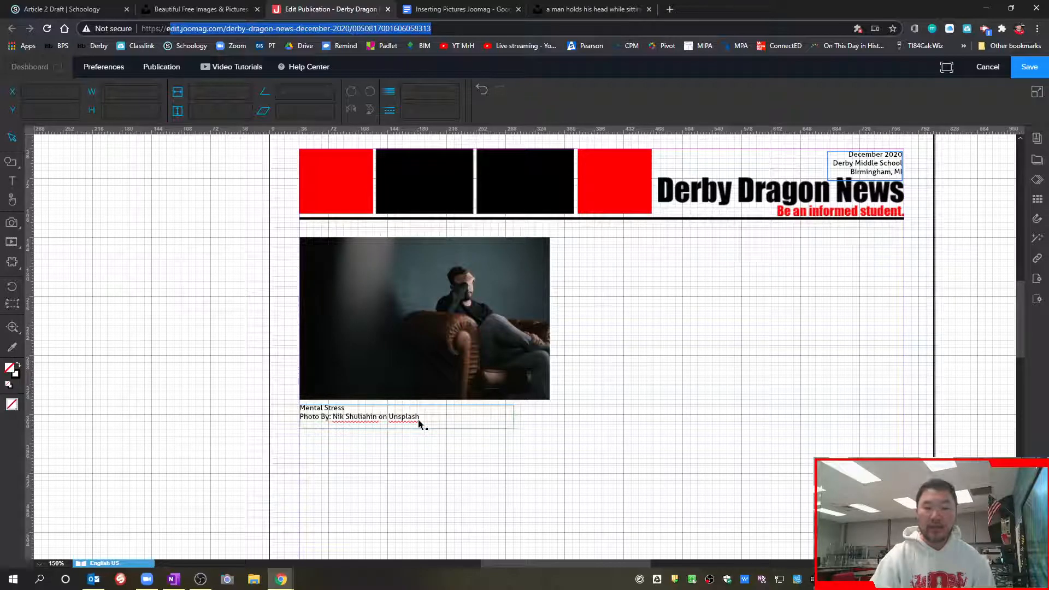
left_click(655, 386)
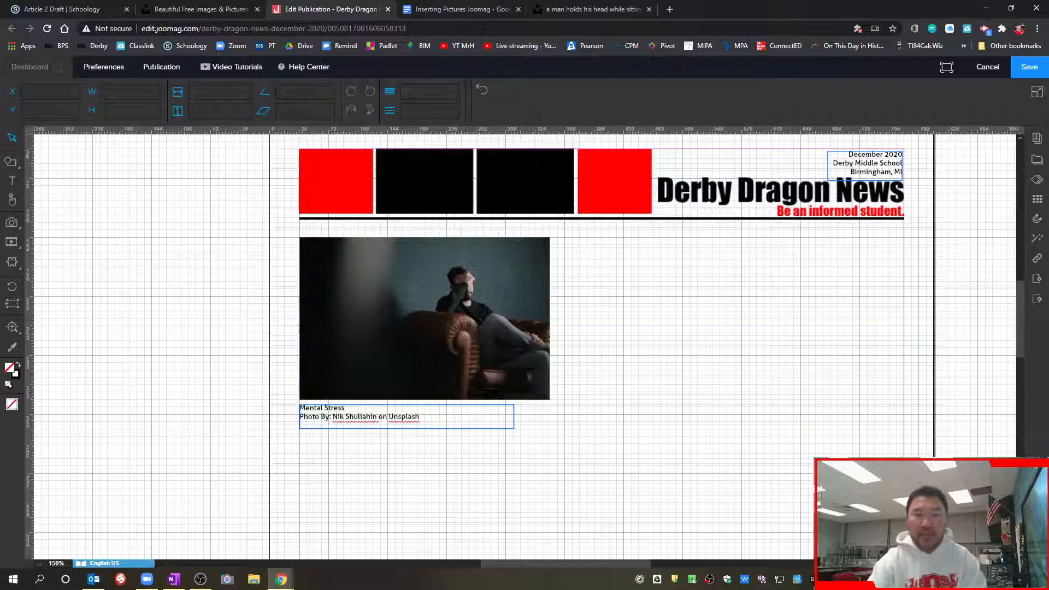
Review Option 3 in the Inserting Pictures Joomag document and search Google Images for "mental stress photo" in a new browser tab
left_click(464, 9)
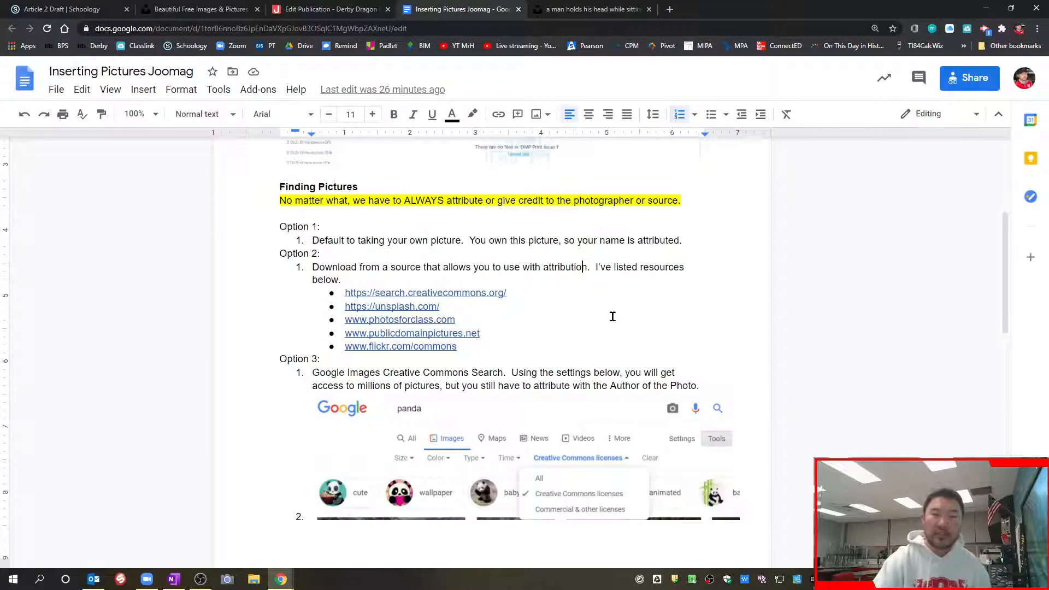
scroll(611, 314, "down", 1)
scroll(611, 314, "down", 3)
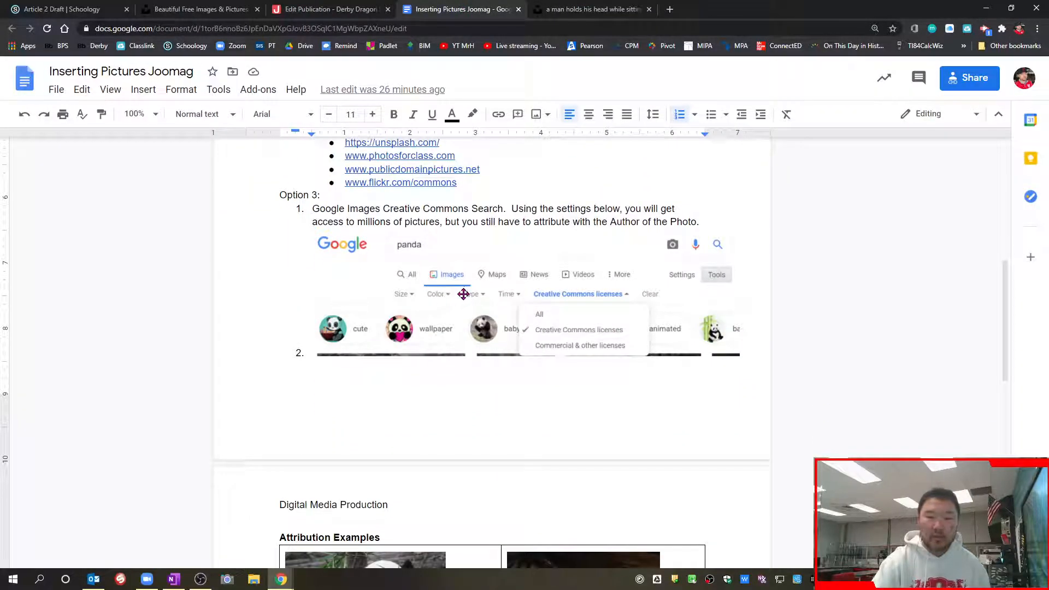
left_click(670, 9)
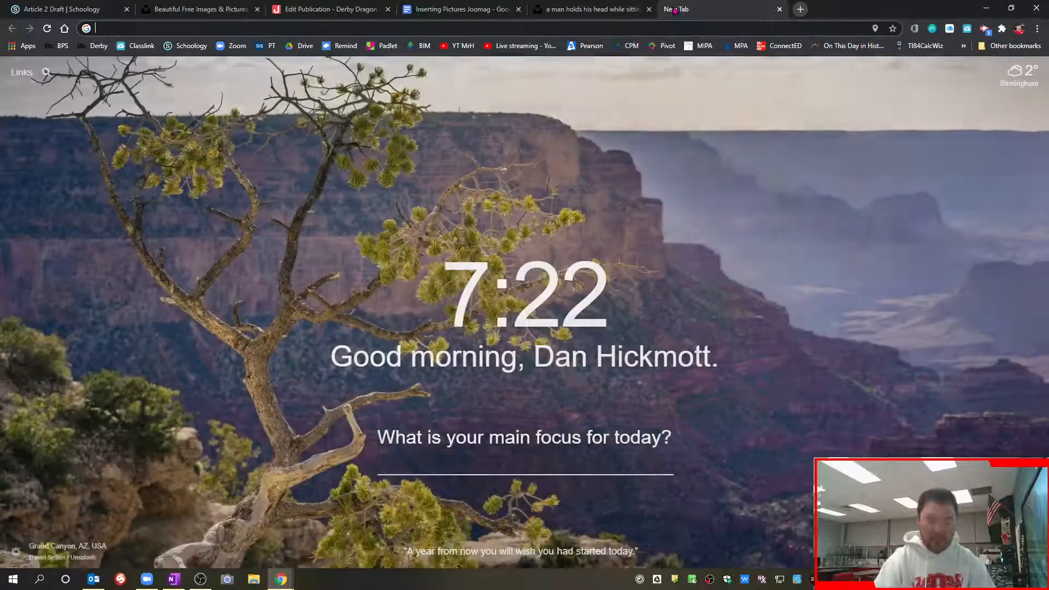
type("google.com")
key("Return")
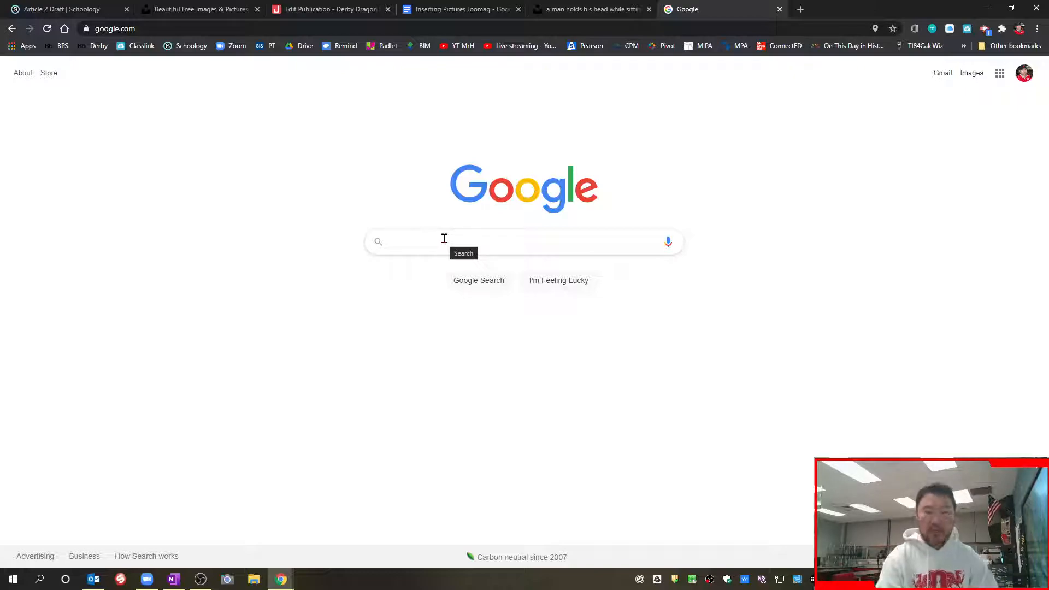
type("mental stress photo")
key("Return")
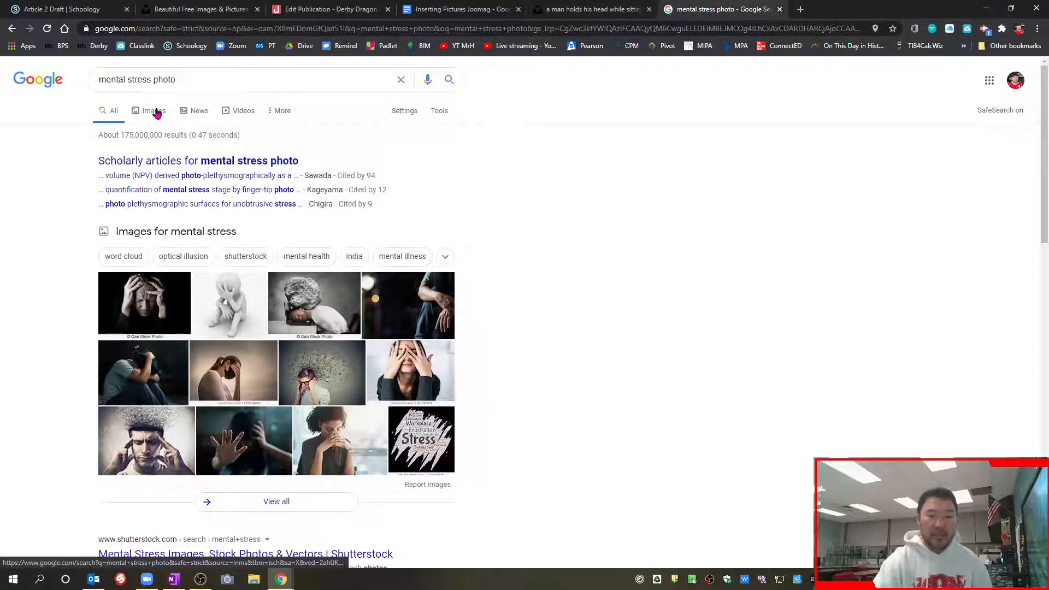
left_click(156, 112)
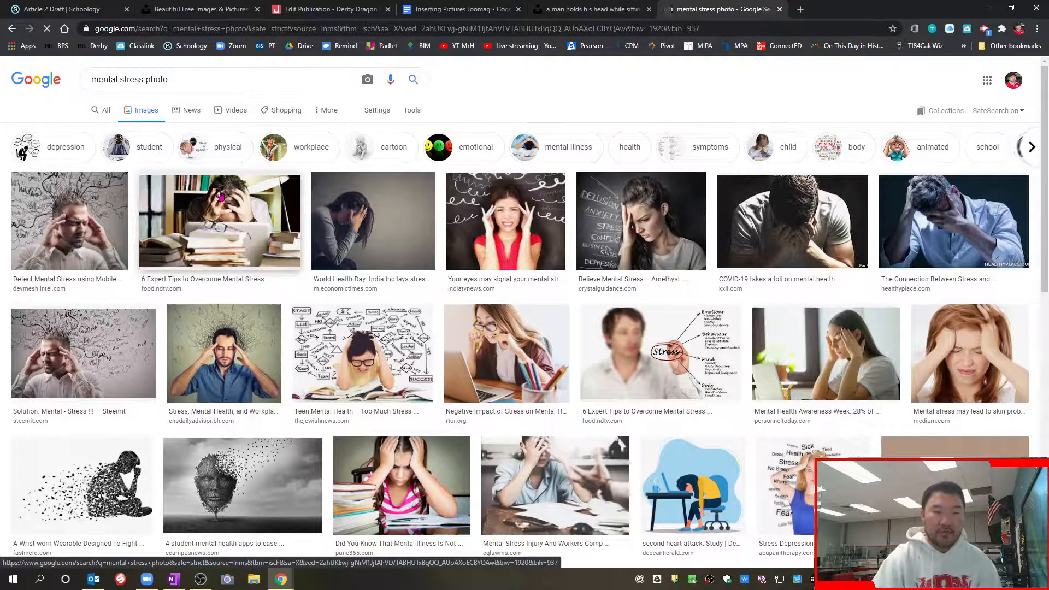
Filter the image results by usage rights to Creative Commons licenses
left_click(414, 111)
left_click(273, 132)
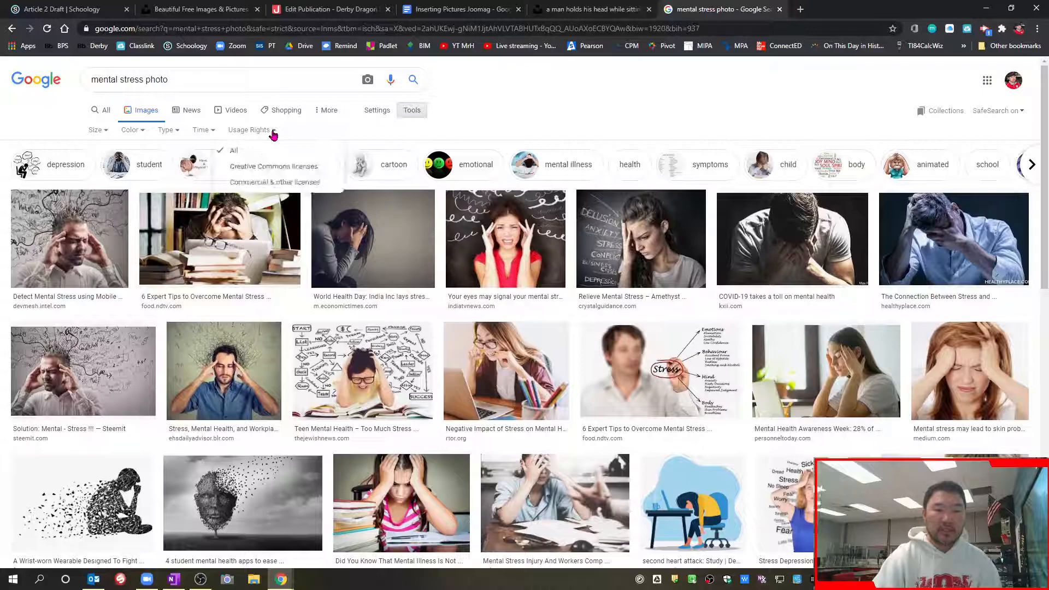
left_click(304, 174)
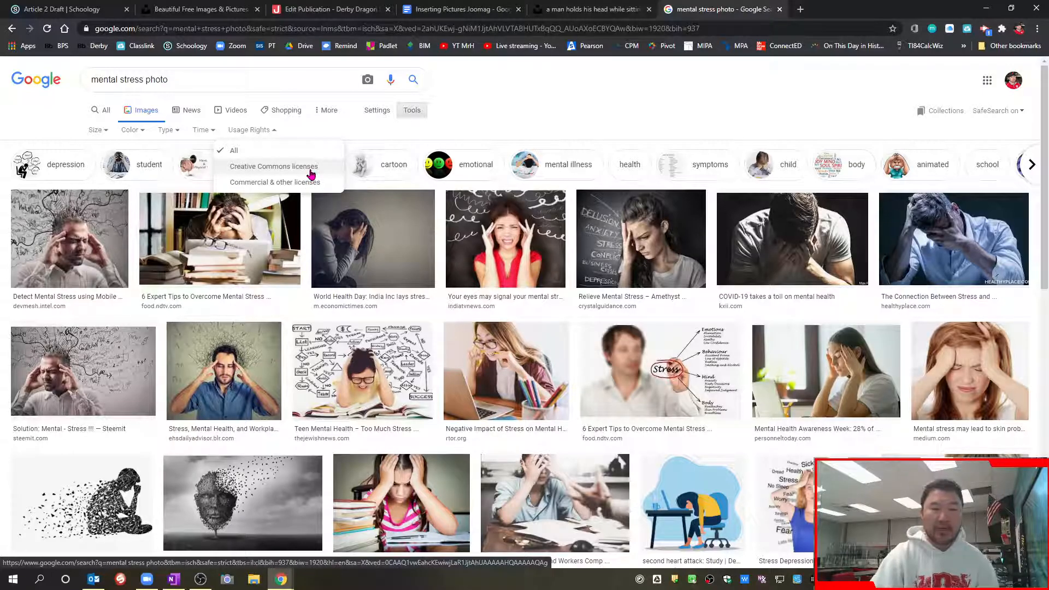
left_click(311, 173)
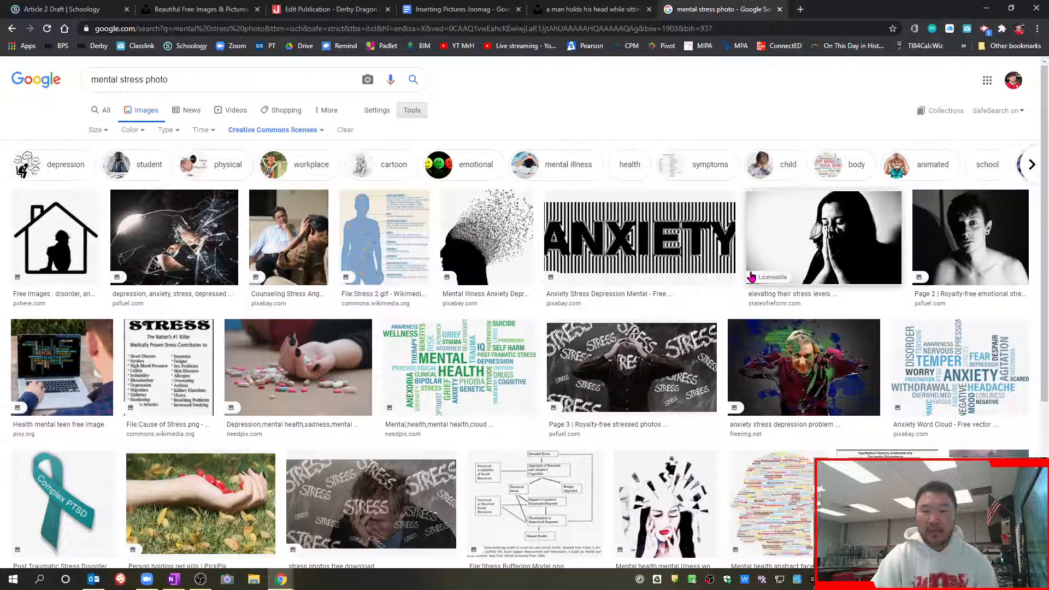
Open the Pxfuel source page of the shattered-glass image and examine it for photographer and license information
left_click(209, 231)
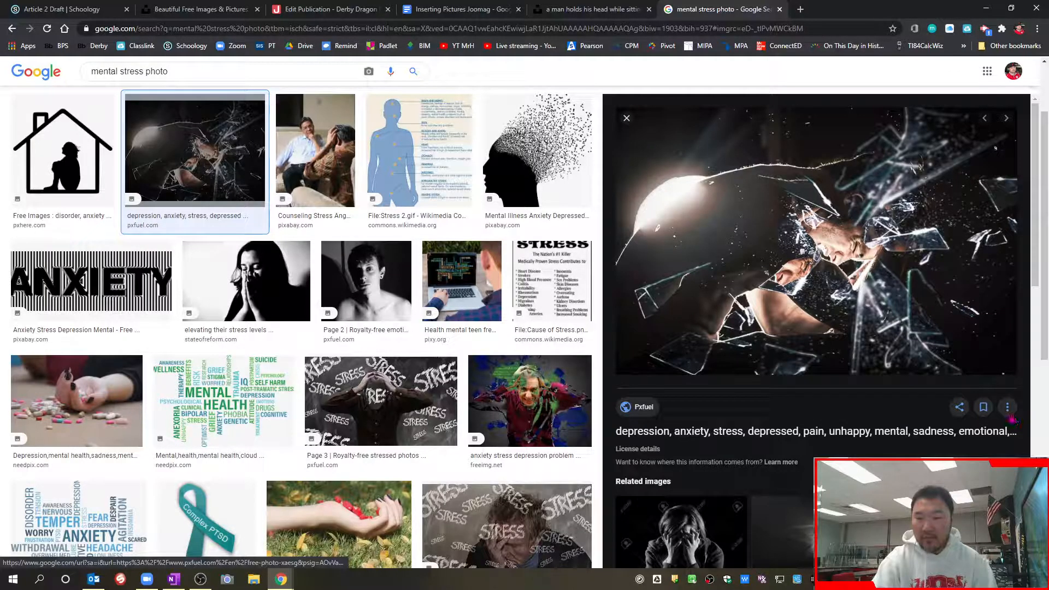
right_click(839, 258)
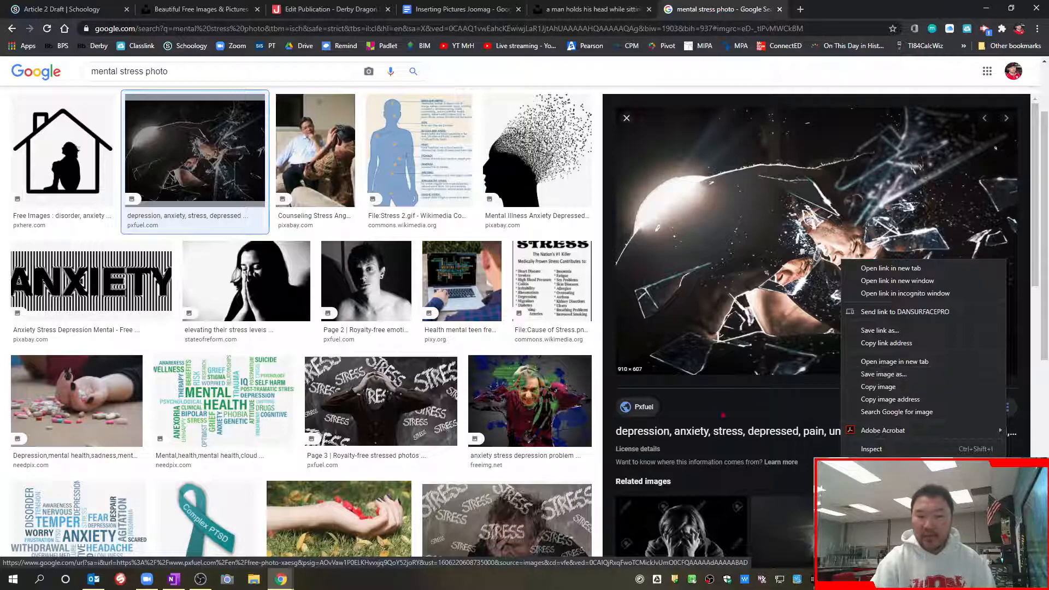
left_click(683, 411)
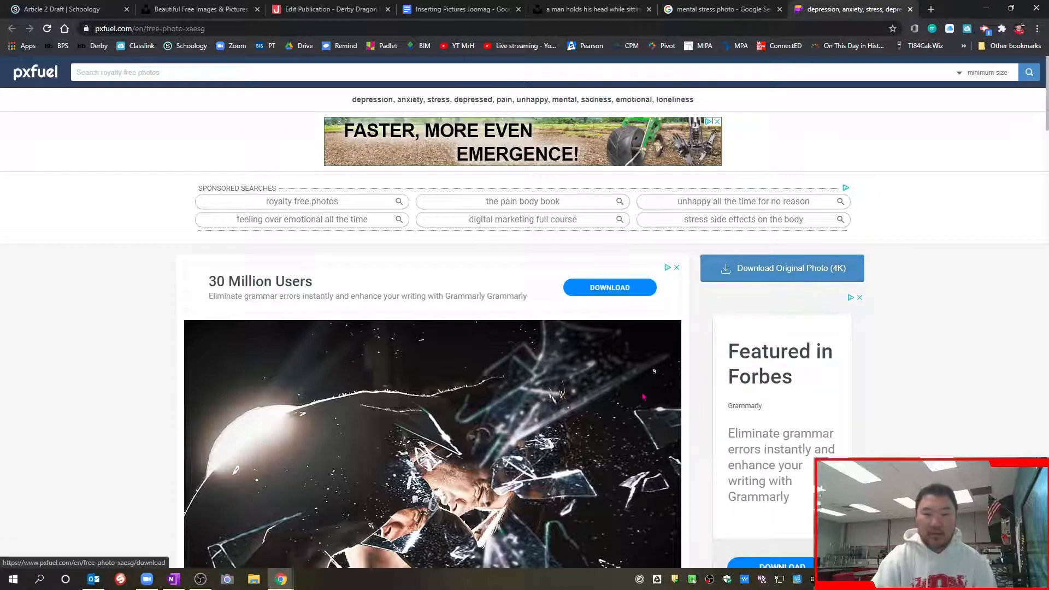
scroll(643, 397, "down", 7)
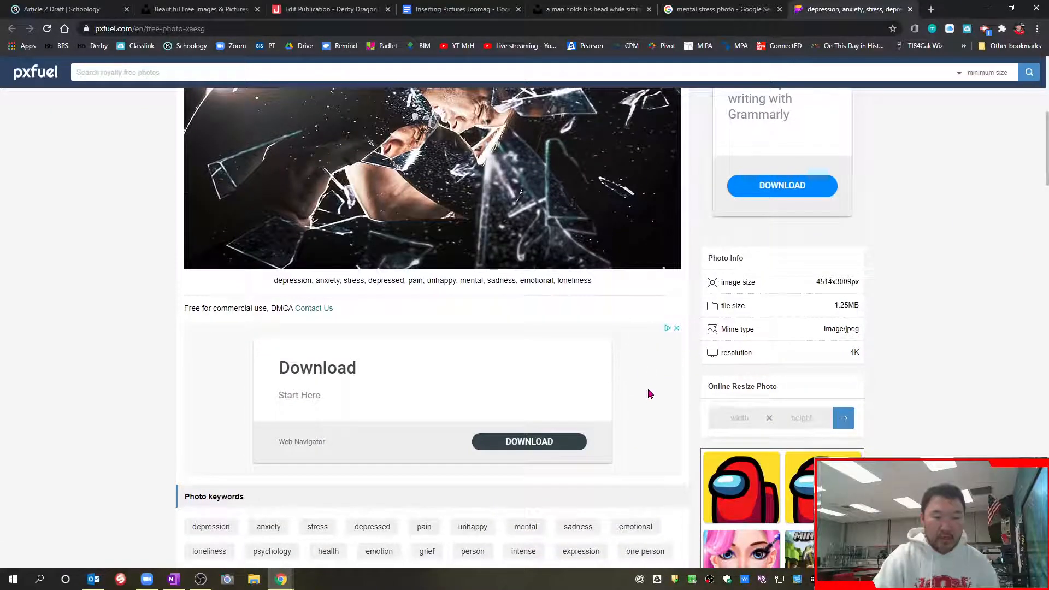
scroll(651, 393, "down", 1)
scroll(650, 393, "down", 3)
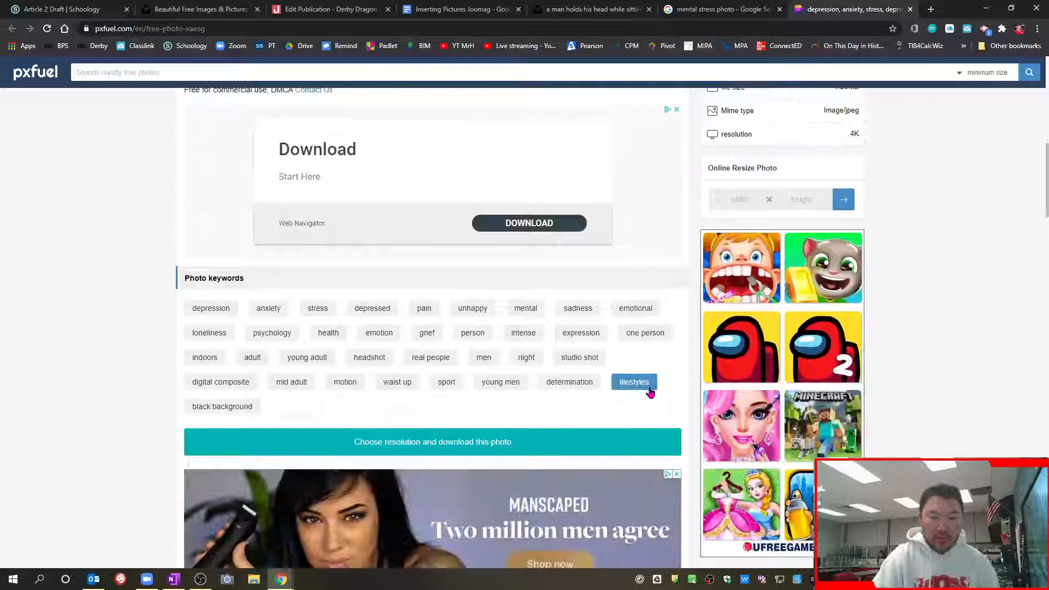
Check the usage statement beneath the shattered-glass photo on the Pxfuel page, and close that source page
scroll(650, 391, "up", 4)
scroll(650, 390, "up", 3)
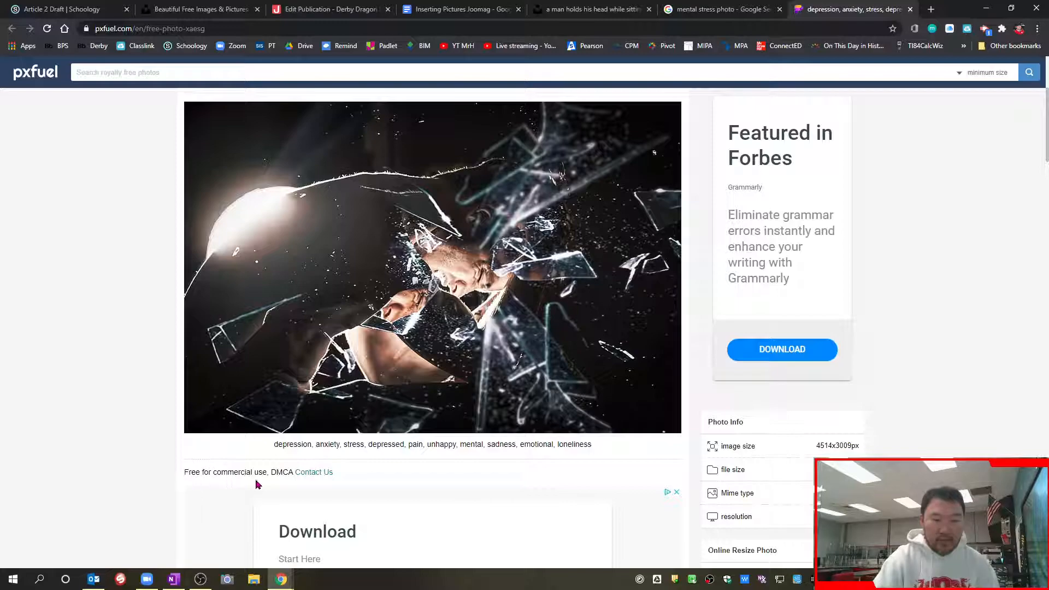
scroll(419, 482, "up", 2)
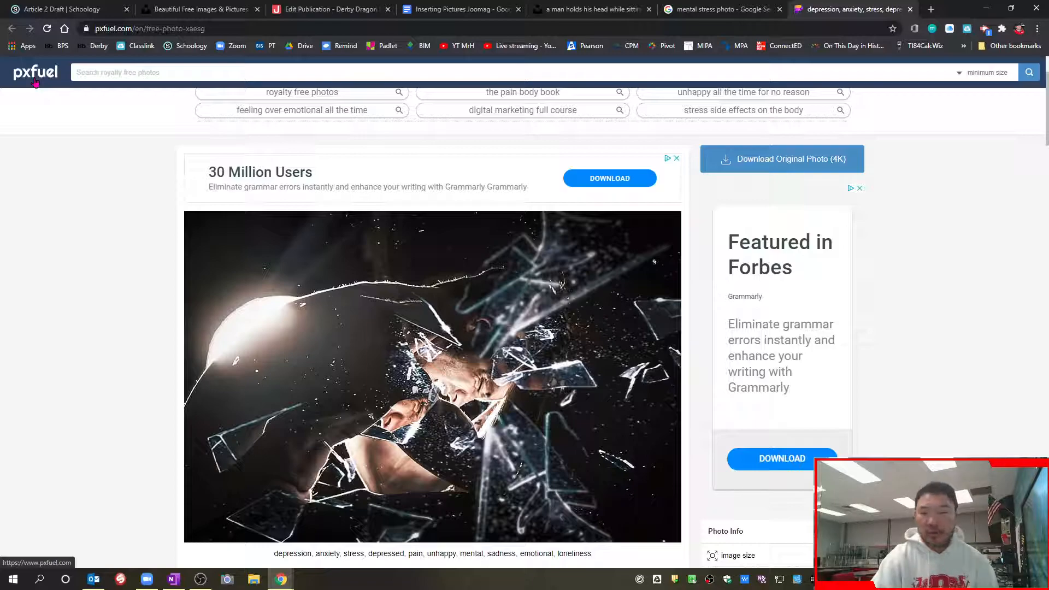
scroll(395, 305, "down", 2)
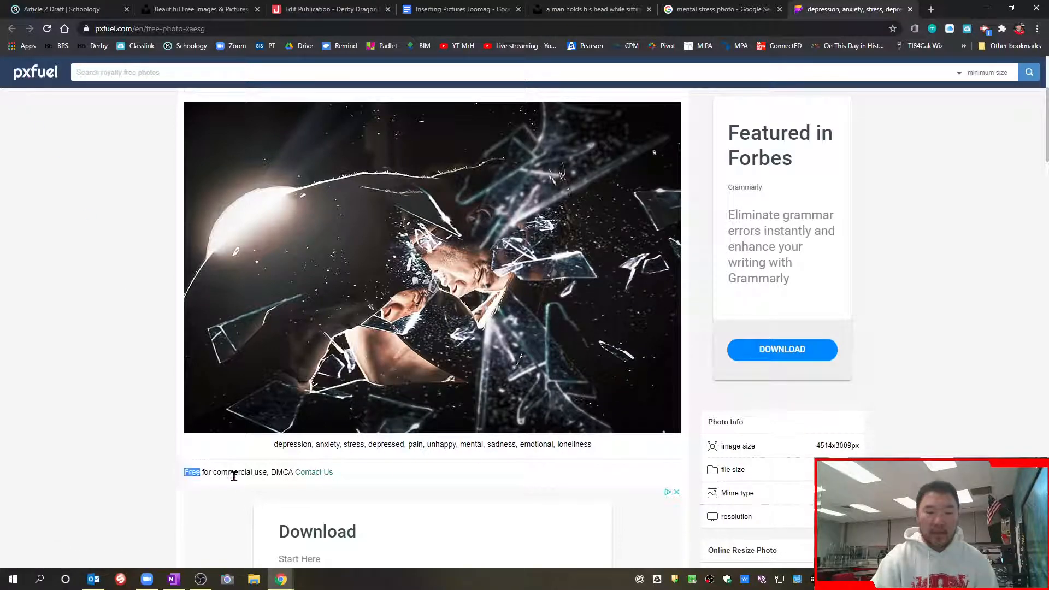
triple_click(207, 475)
left_click(391, 481)
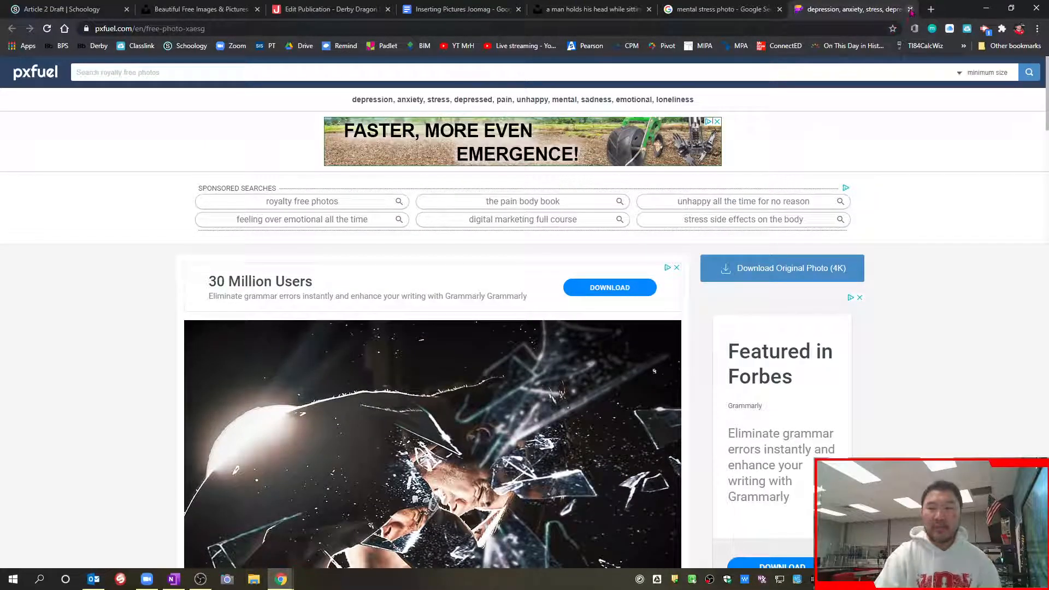
left_click(910, 9)
scroll(349, 135, "up", 2)
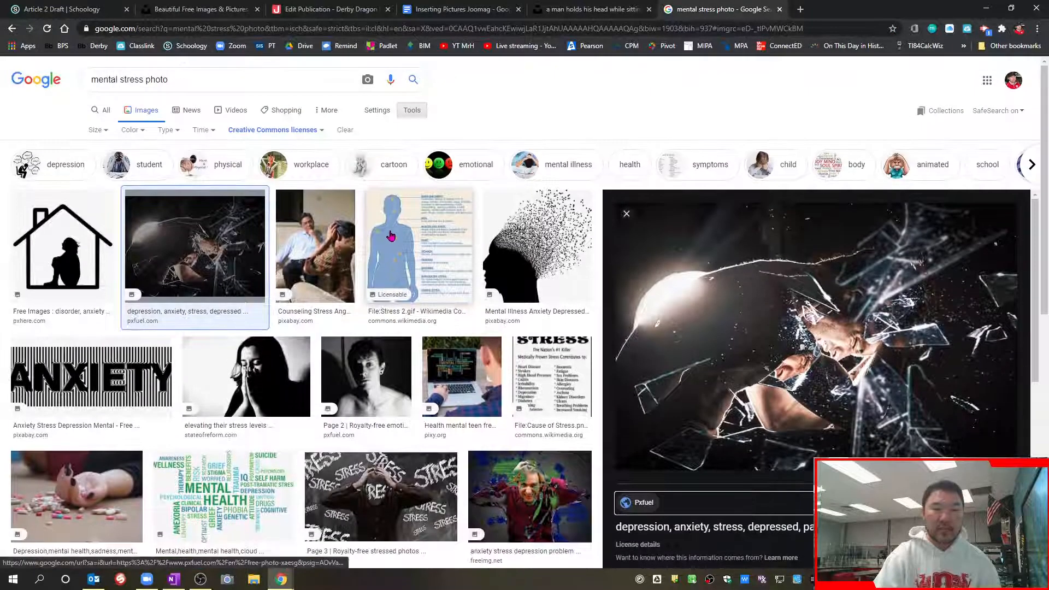
Review the usage rights options for the image search, close the search results, and return to the Inserting Pictures Joomag document
left_click(295, 131)
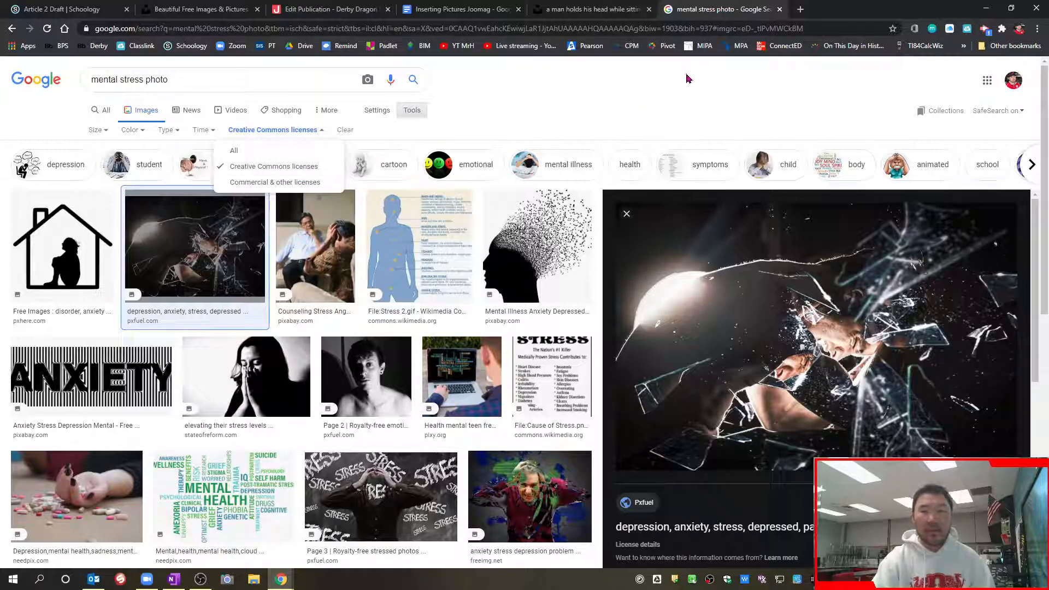
left_click(779, 9)
left_click(461, 9)
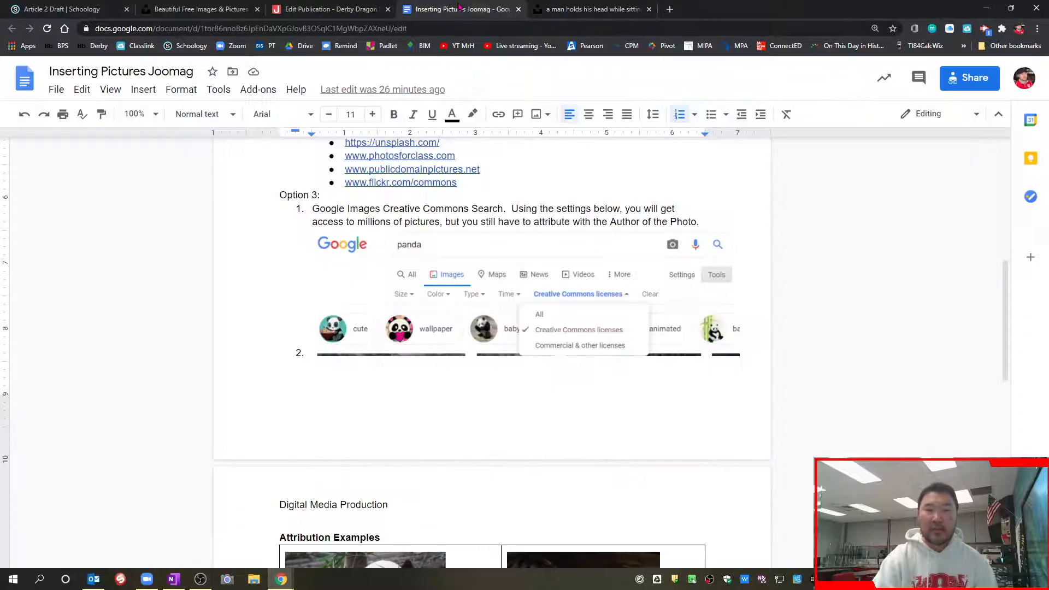